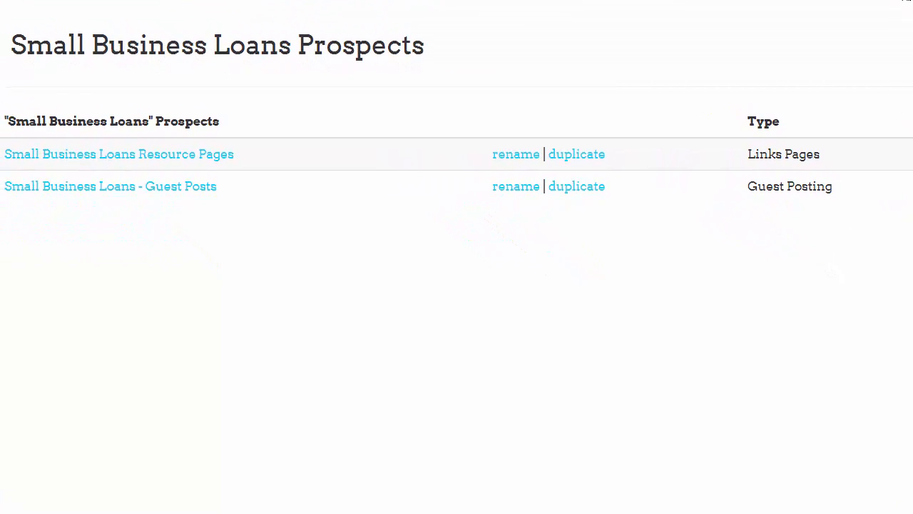
Step: Start a new prospect report of the Links Pages type for the Small Business Loans campaign
{"action": "left_click", "coordinate": [300, 2]}
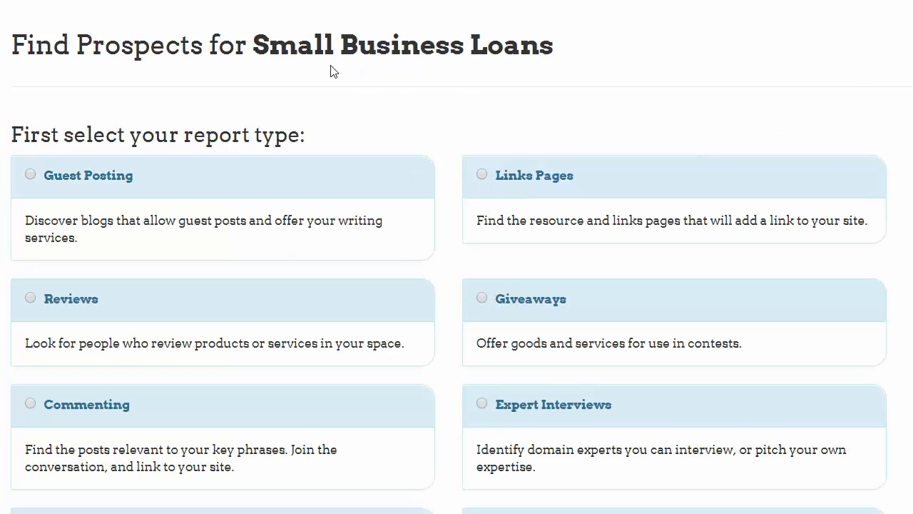
{"action": "scroll", "coordinate": [820, 19], "scroll_direction": "down", "scroll_amount": 2}
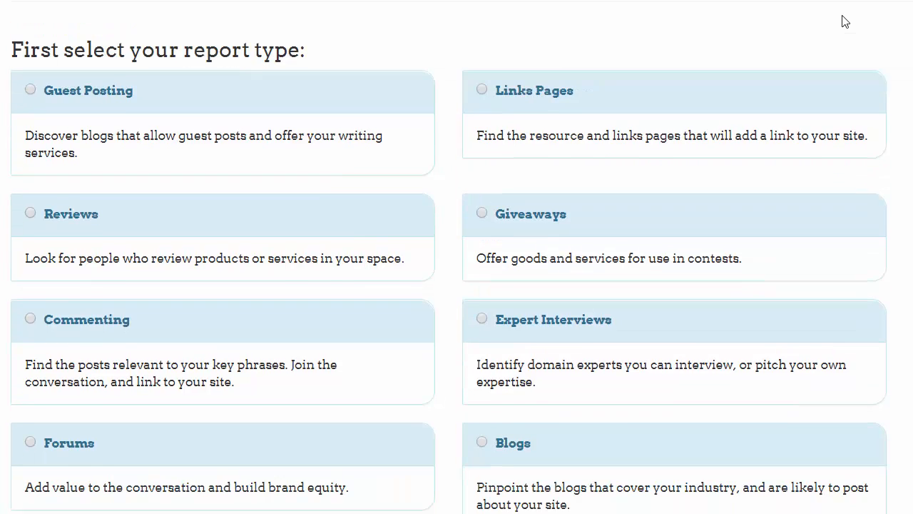
{"action": "left_click", "coordinate": [483, 87]}
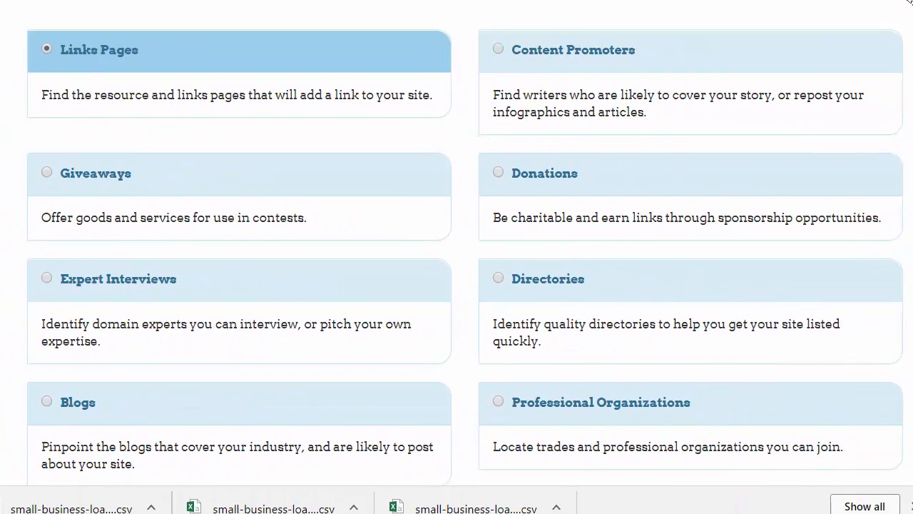
{"action": "scroll", "coordinate": [797, 82], "scroll_direction": "down", "scroll_amount": 5}
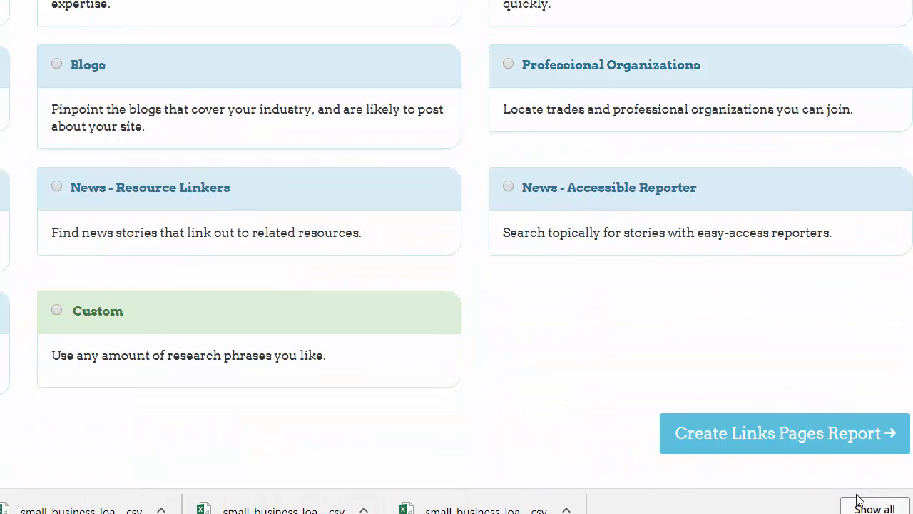
{"action": "left_click", "coordinate": [817, 455]}
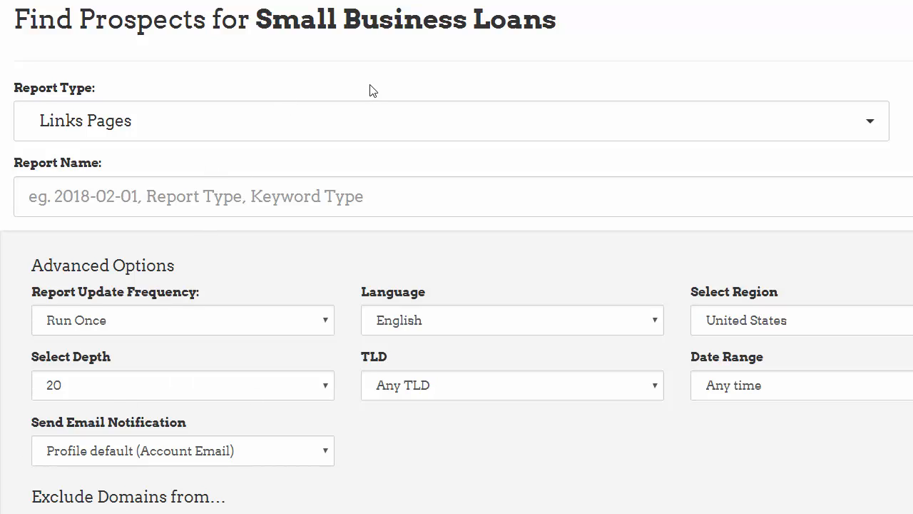
Step: Name the report "Small Business Loans Resource Pages"
{"action": "left_click", "coordinate": [507, 190]}
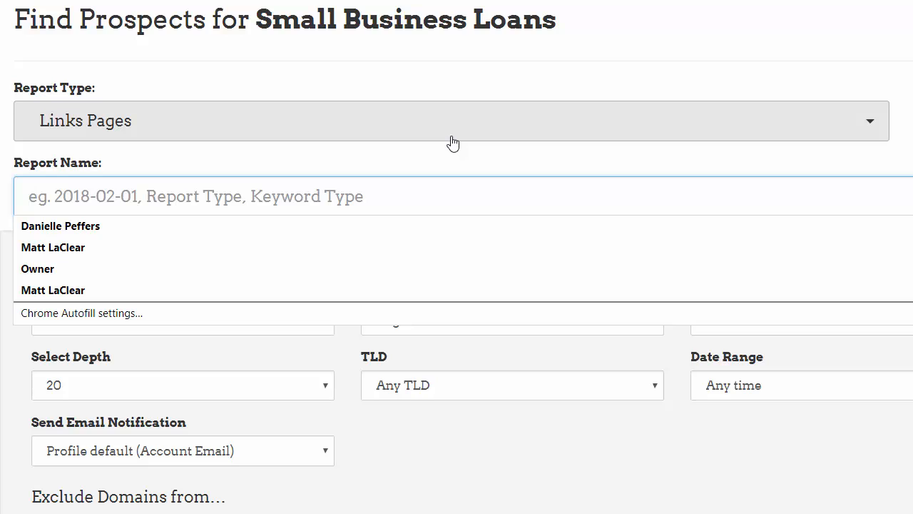
{"action": "type", "text": "R"}
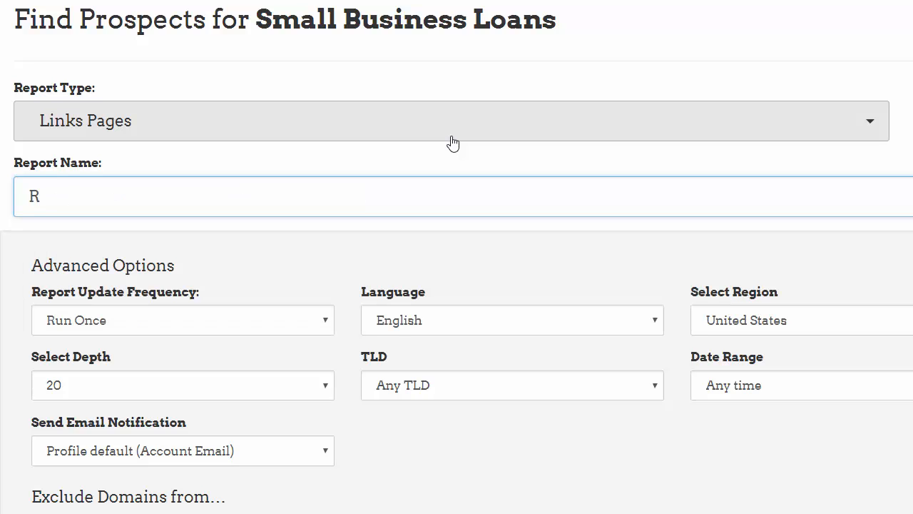
{"action": "key", "text": "BackSpace"}
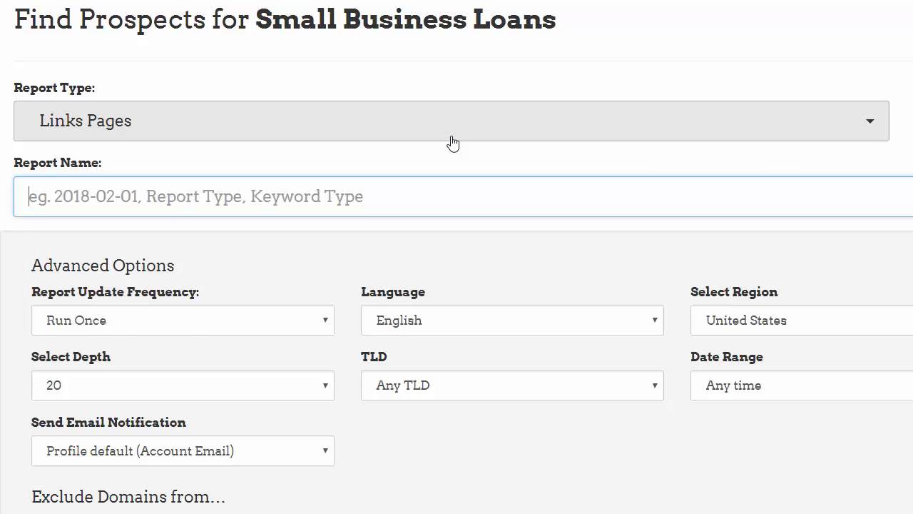
{"action": "type", "text": "Small Bu"}
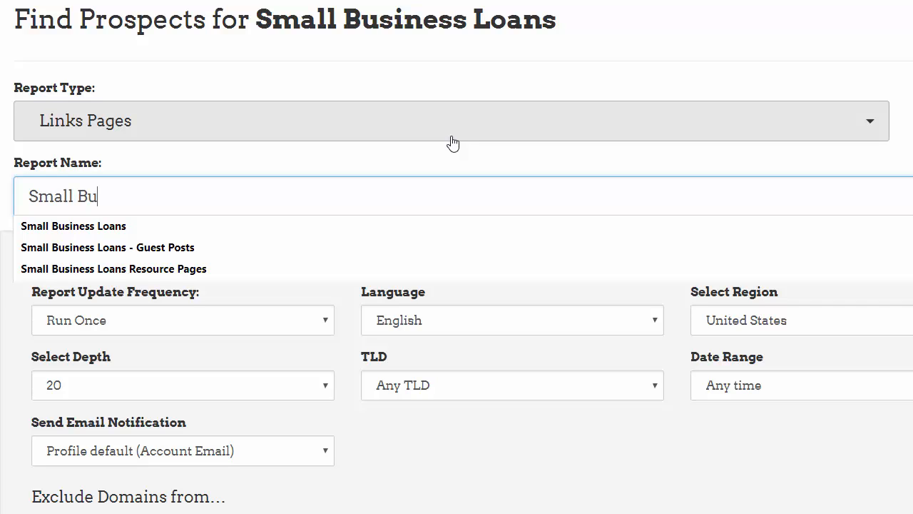
{"action": "type", "text": "siness Loans - Guest Posts"}
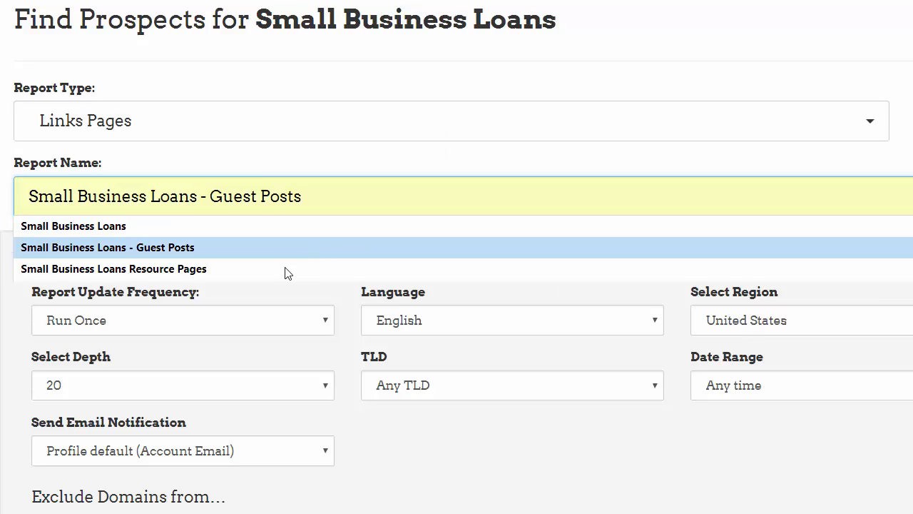
{"action": "left_click", "coordinate": [287, 269]}
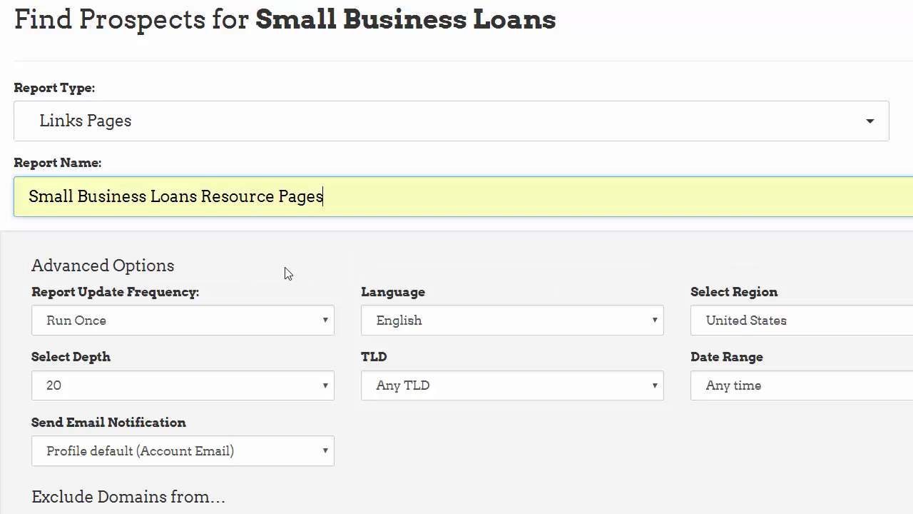
Step: Set the report update frequency to Run Once in the advanced options
{"action": "scroll", "coordinate": [265, 396], "scroll_direction": "down", "scroll_amount": 2}
{"action": "scroll", "coordinate": [241, 336], "scroll_direction": "down", "scroll_amount": 1}
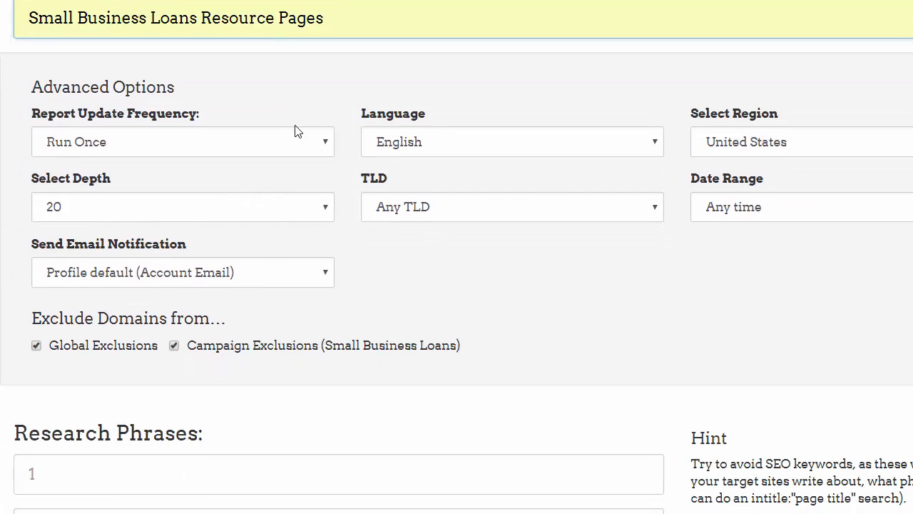
{"action": "left_click", "coordinate": [313, 150]}
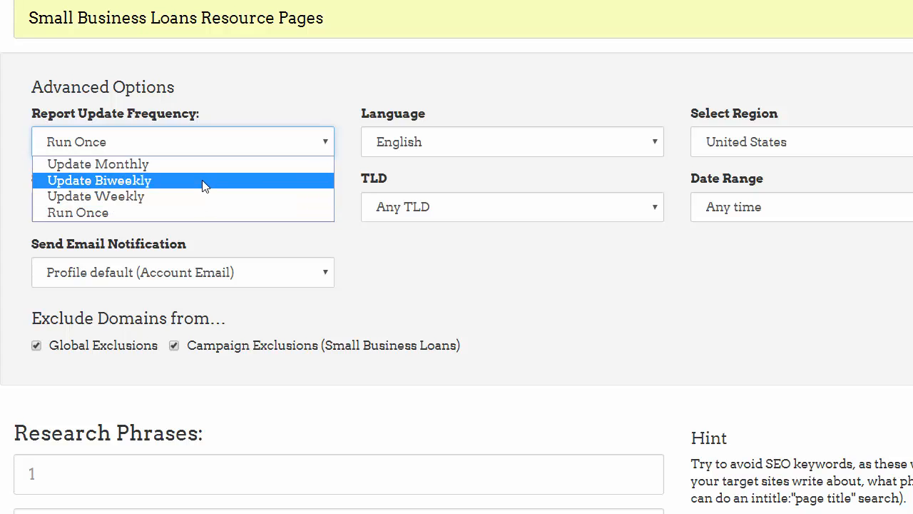
{"action": "left_click", "coordinate": [195, 213]}
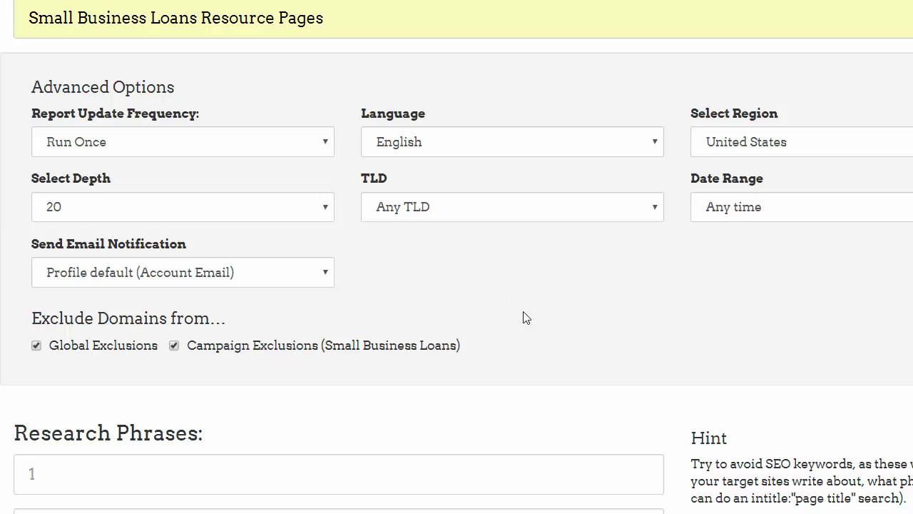
{"action": "left_click_drag", "start_coordinate": [530, 328], "coordinate": [603, 269]}
{"action": "left_click", "coordinate": [528, 271]}
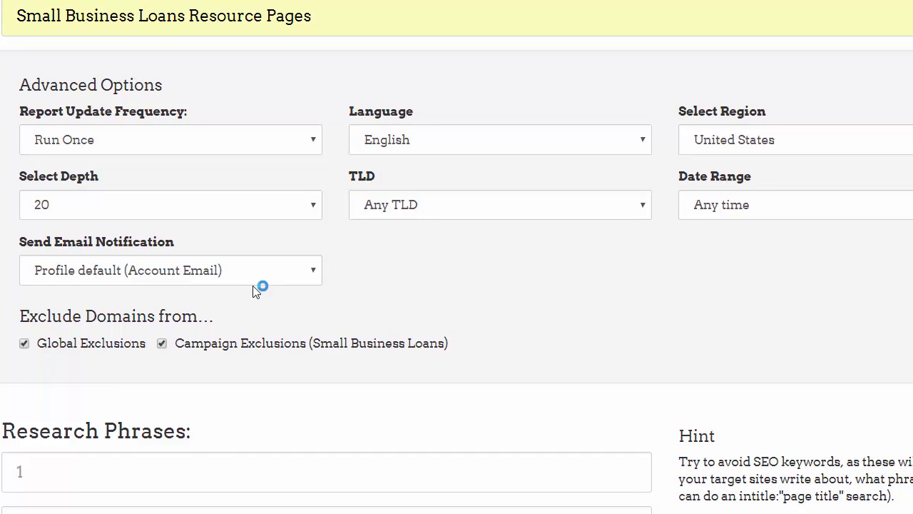
Step: Look through the available choices for report update frequency, region and search scope without changing them
{"action": "left_click", "coordinate": [138, 143]}
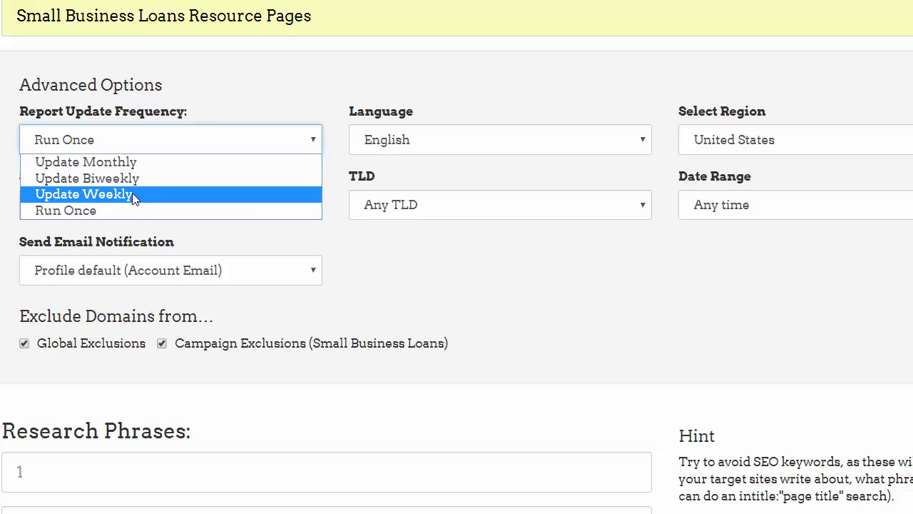
{"action": "left_click", "coordinate": [707, 296]}
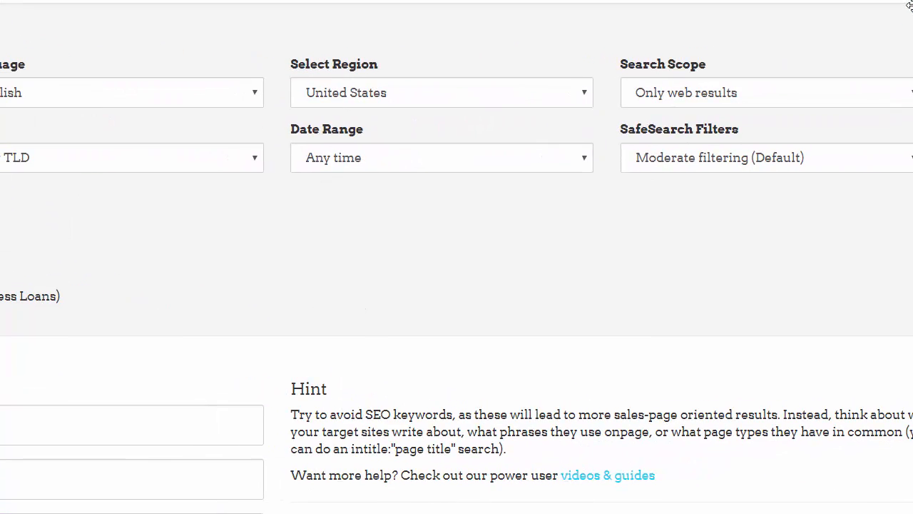
{"action": "left_click", "coordinate": [354, 95]}
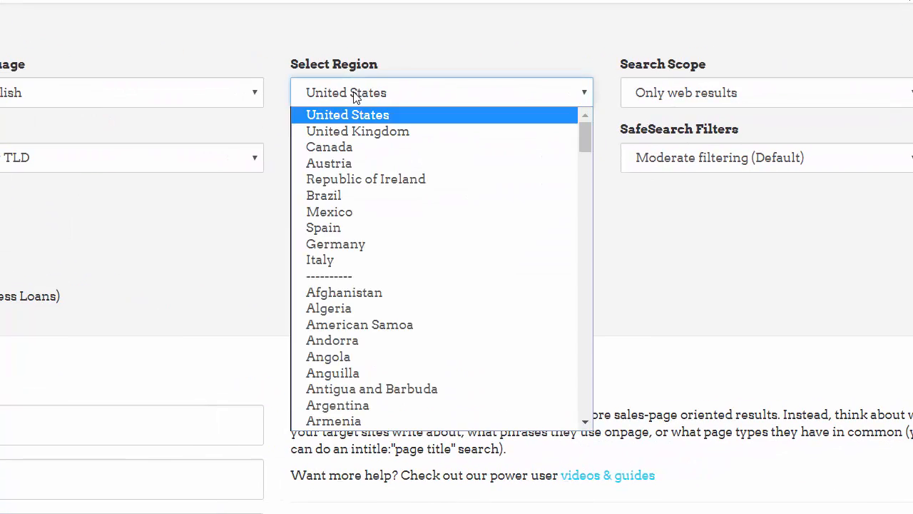
{"action": "left_click", "coordinate": [354, 95]}
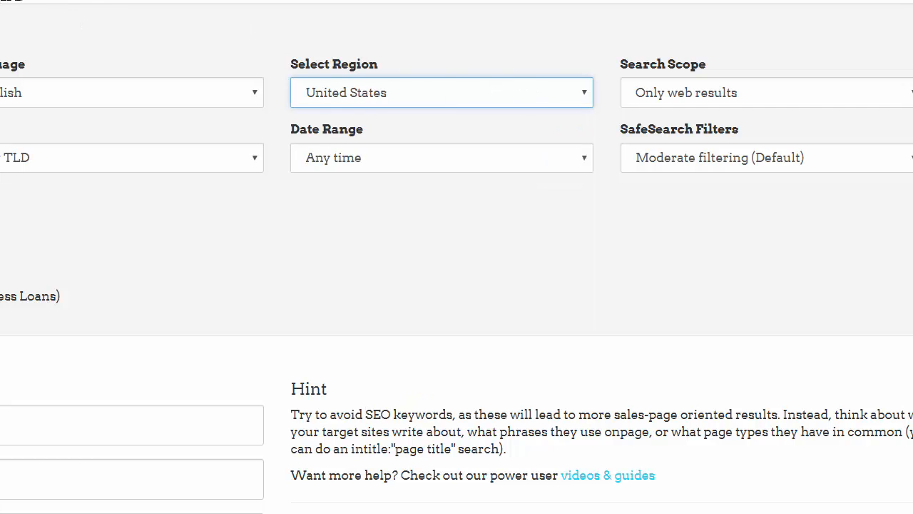
{"action": "left_click", "coordinate": [3, 2]}
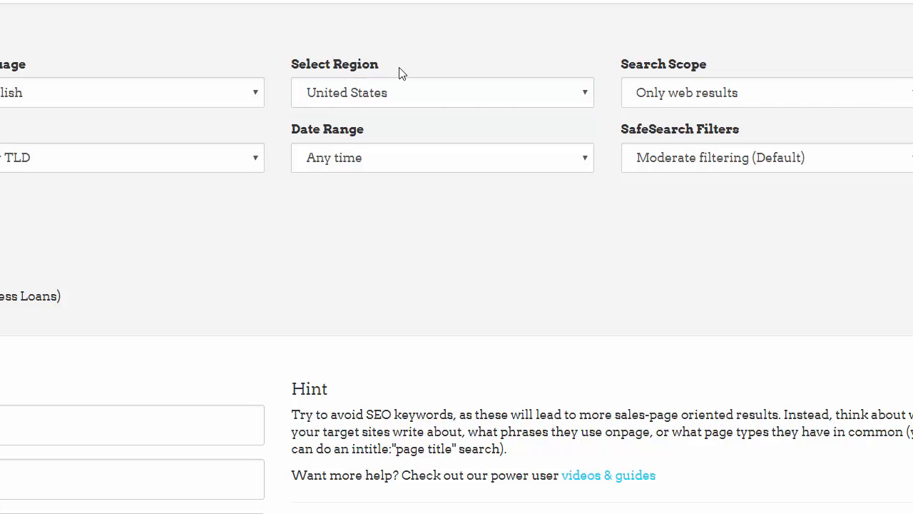
{"action": "left_click", "coordinate": [661, 100]}
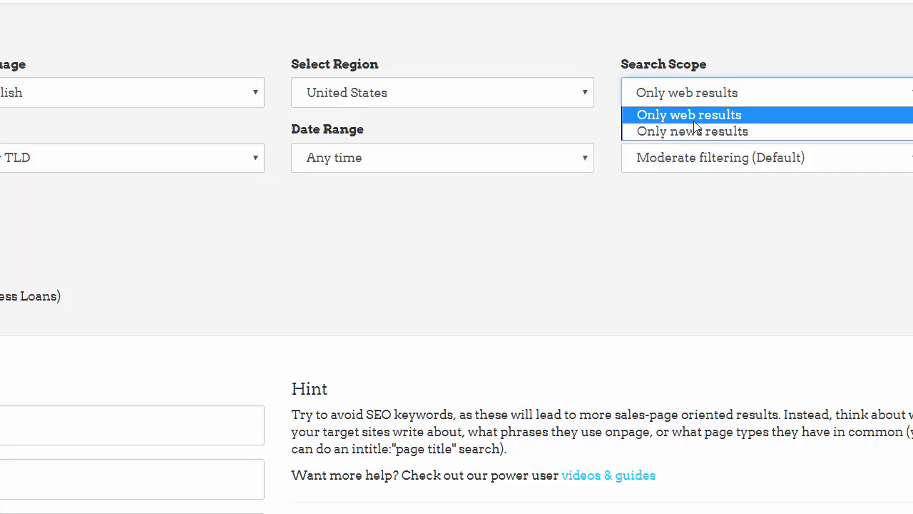
{"action": "left_click", "coordinate": [535, 228]}
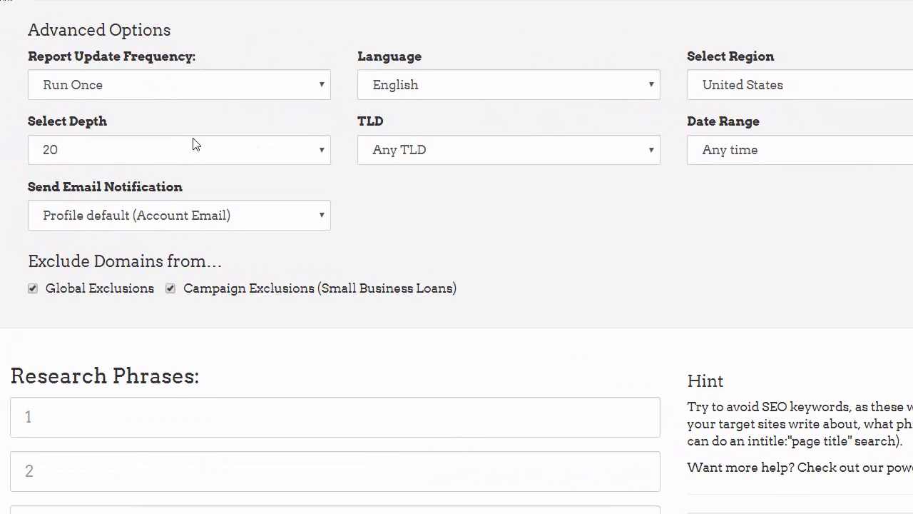
Step: Enter "small business" as the first research phrase and make the second phrase ready for entry
{"action": "scroll", "coordinate": [193, 144], "scroll_direction": "down", "scroll_amount": 1}
{"action": "left_click", "coordinate": [129, 337]}
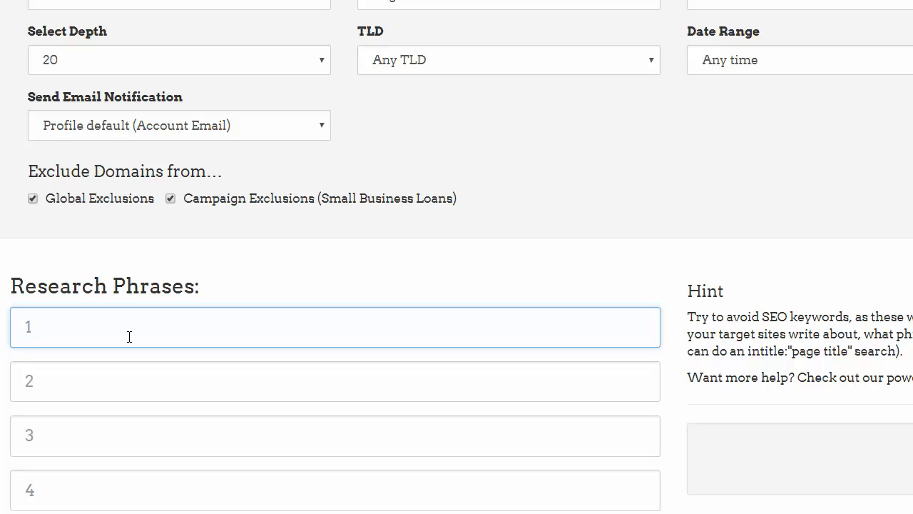
{"action": "type", "text": "small "}
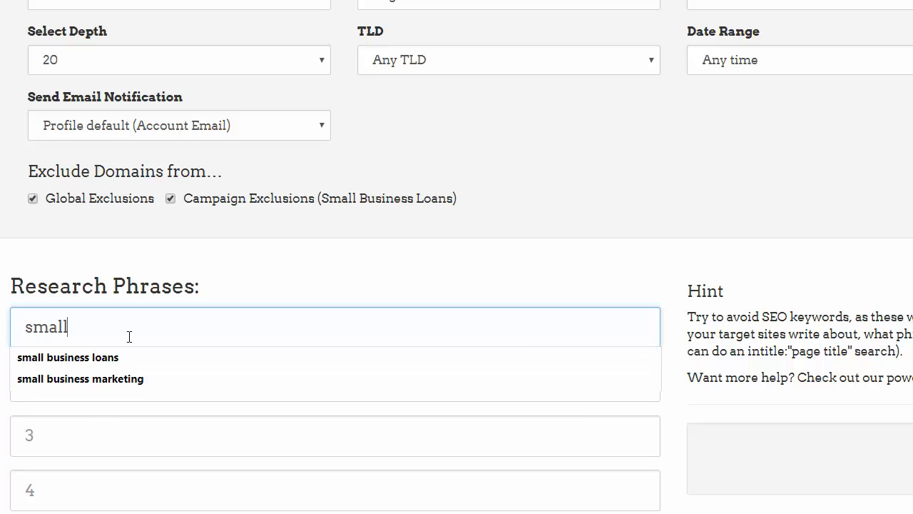
{"action": "type", "text": "business"}
{"action": "left_click", "coordinate": [273, 428]}
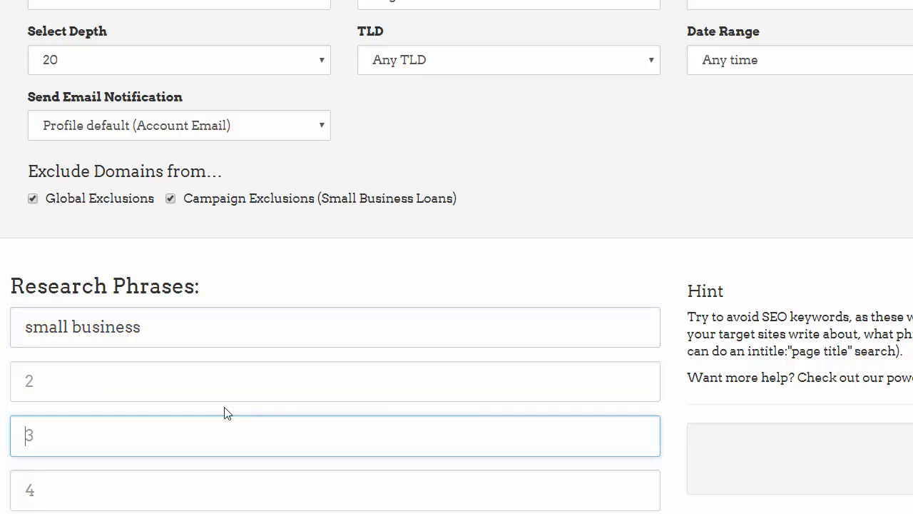
{"action": "left_click", "coordinate": [187, 370]}
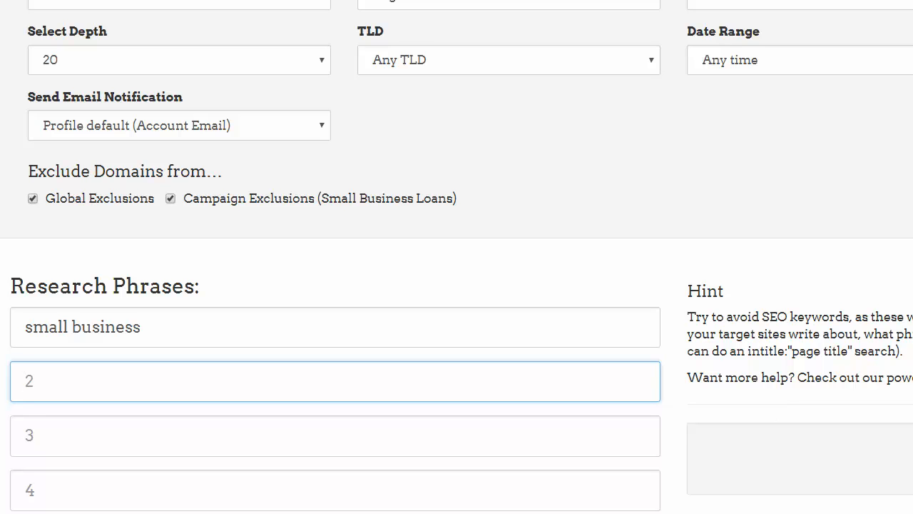
Step: Review the report's type, name, advanced options and credit cost
{"action": "scroll", "coordinate": [456, 257], "scroll_direction": "up", "scroll_amount": 3}
{"action": "scroll", "coordinate": [457, 257], "scroll_direction": "down", "scroll_amount": 1}
{"action": "scroll", "coordinate": [457, 257], "scroll_direction": "up", "scroll_amount": 1}
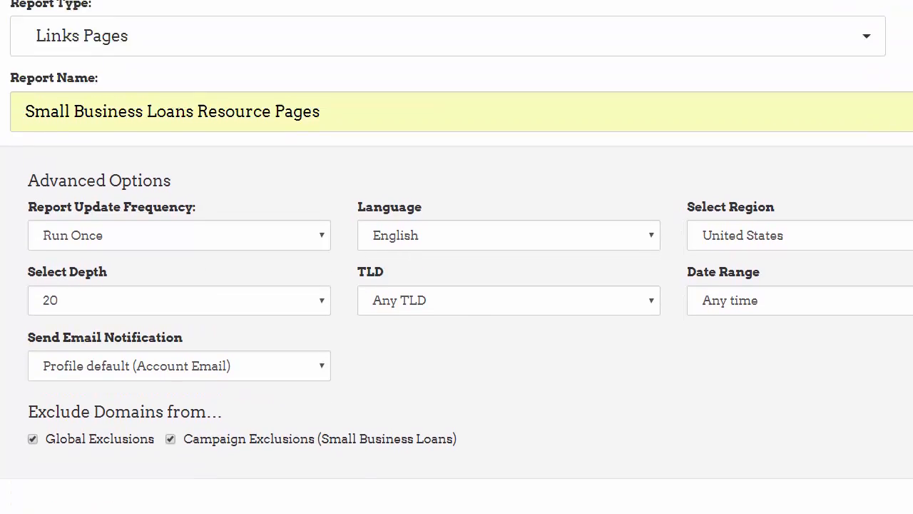
{"action": "scroll", "coordinate": [457, 257], "scroll_direction": "up", "scroll_amount": 2}
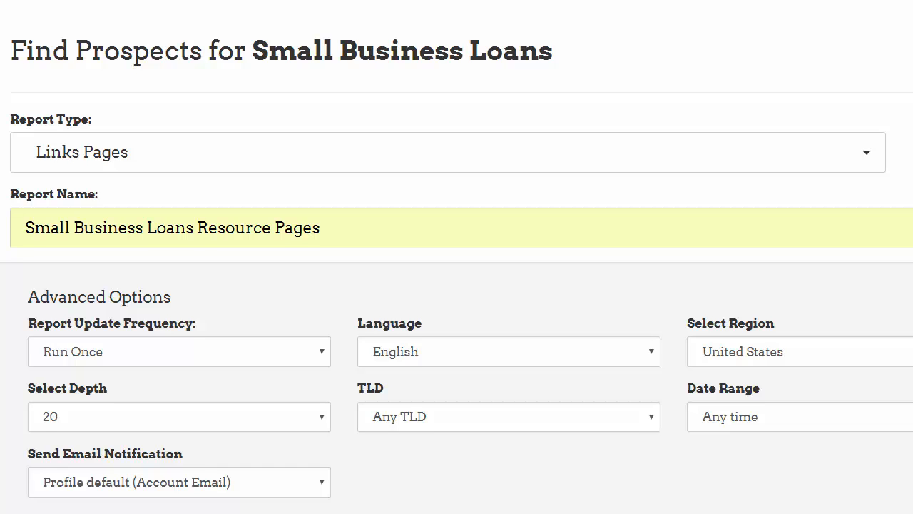
{"action": "scroll", "coordinate": [456, 256], "scroll_direction": "down", "scroll_amount": 5}
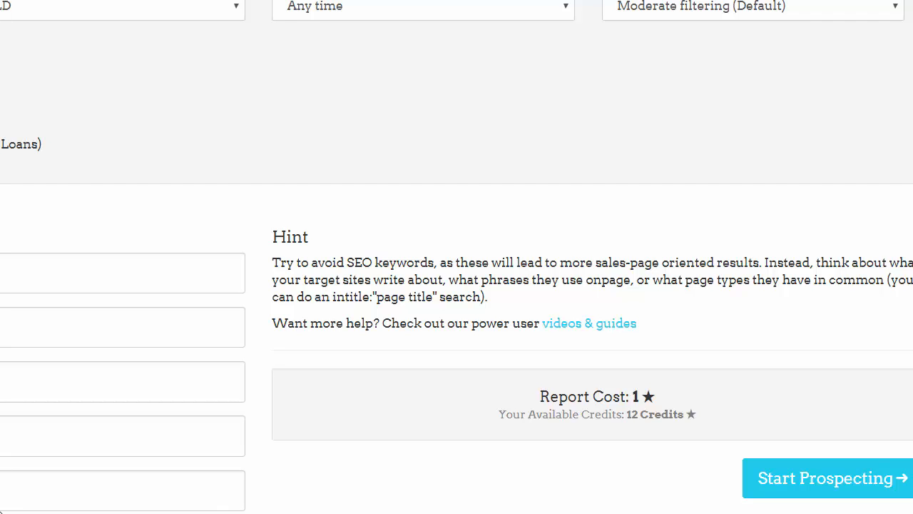
{"action": "scroll", "coordinate": [456, 257], "scroll_direction": "up", "scroll_amount": 5}
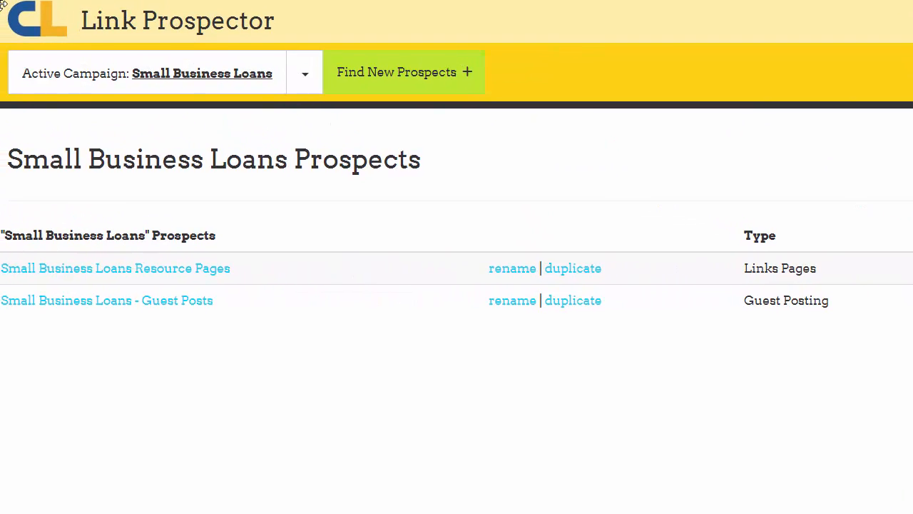
Step: Open the existing Small Business Loans Resource Pages report and examine its prospect domains and their metrics
{"action": "left_click", "coordinate": [143, 268]}
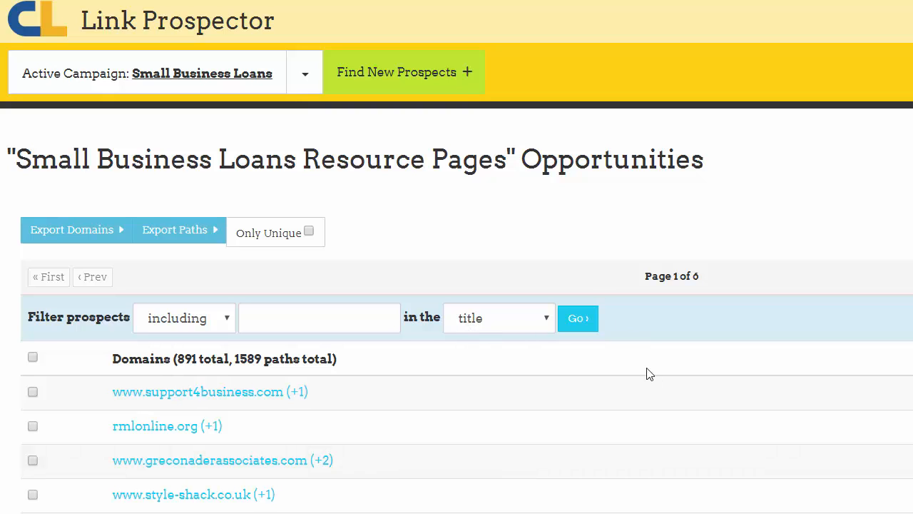
{"action": "scroll", "coordinate": [754, 285], "scroll_direction": "down", "scroll_amount": 3}
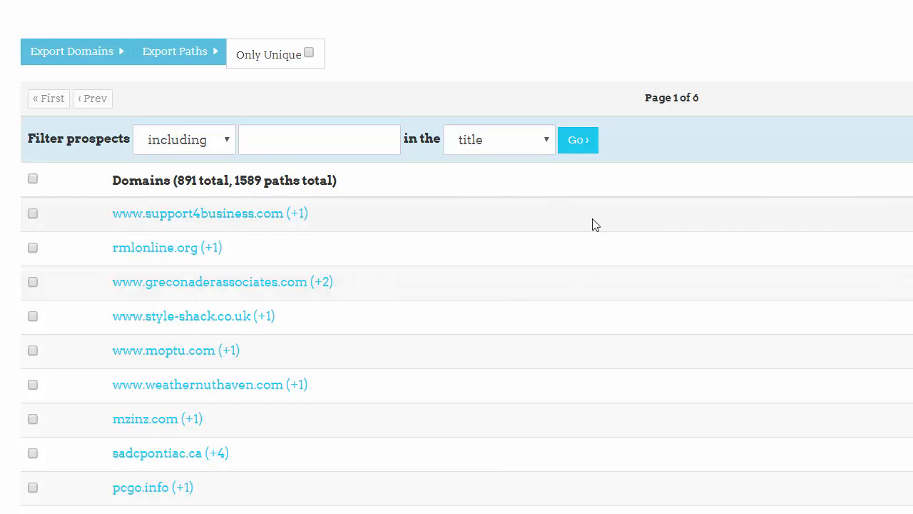
{"action": "scroll", "coordinate": [656, 236], "scroll_direction": "up", "scroll_amount": 2}
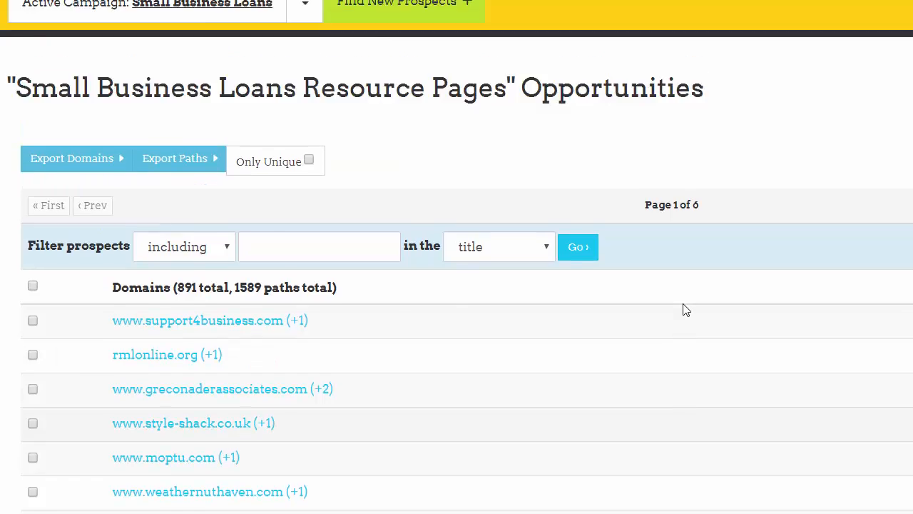
{"action": "scroll", "coordinate": [683, 308], "scroll_direction": "down", "scroll_amount": 2}
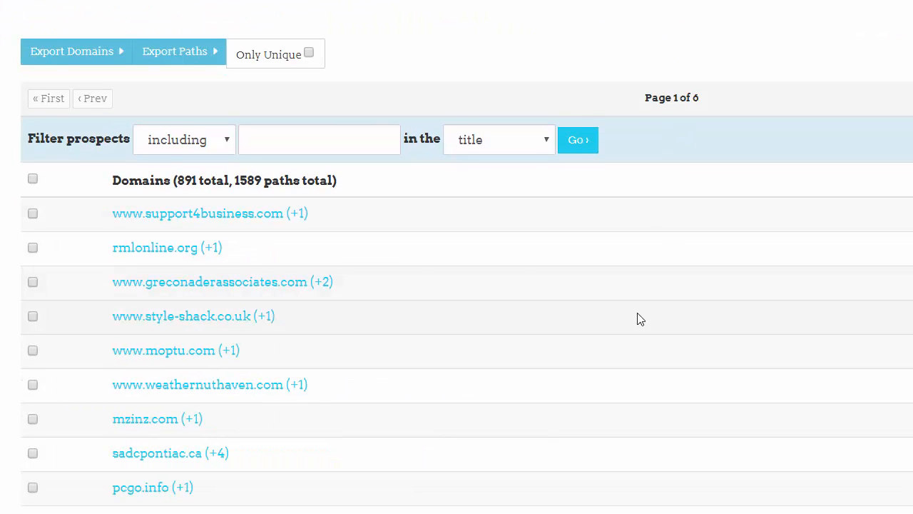
{"action": "scroll", "coordinate": [638, 318], "scroll_direction": "up", "scroll_amount": 3}
{"action": "scroll", "coordinate": [637, 318], "scroll_direction": "down", "scroll_amount": 5}
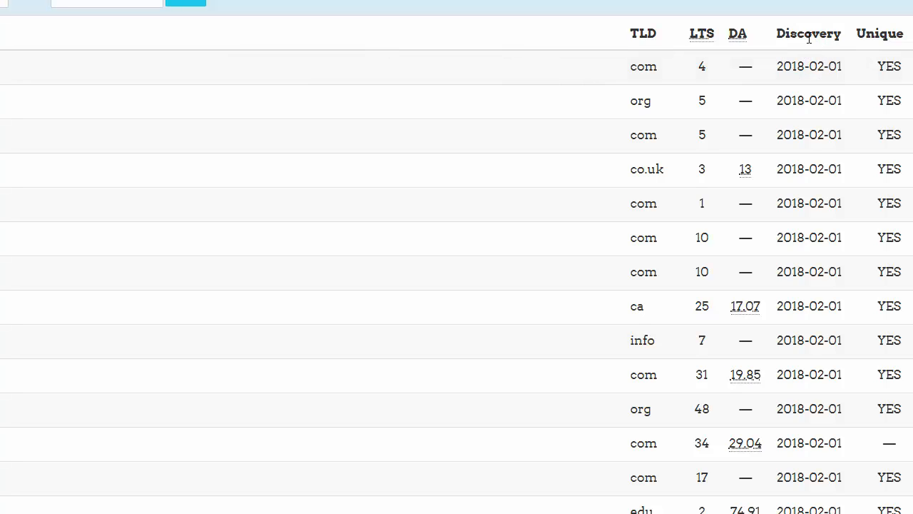
Step: Sort the report's prospect domains by DA, and re-sort them by LTS
{"action": "scroll", "coordinate": [811, 57], "scroll_direction": "down", "scroll_amount": 4}
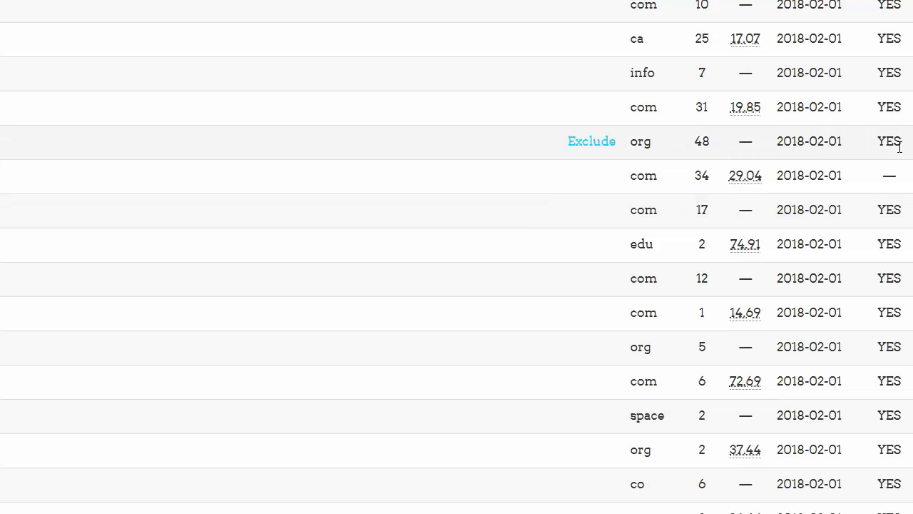
{"action": "scroll", "coordinate": [789, 135], "scroll_direction": "up", "scroll_amount": 8}
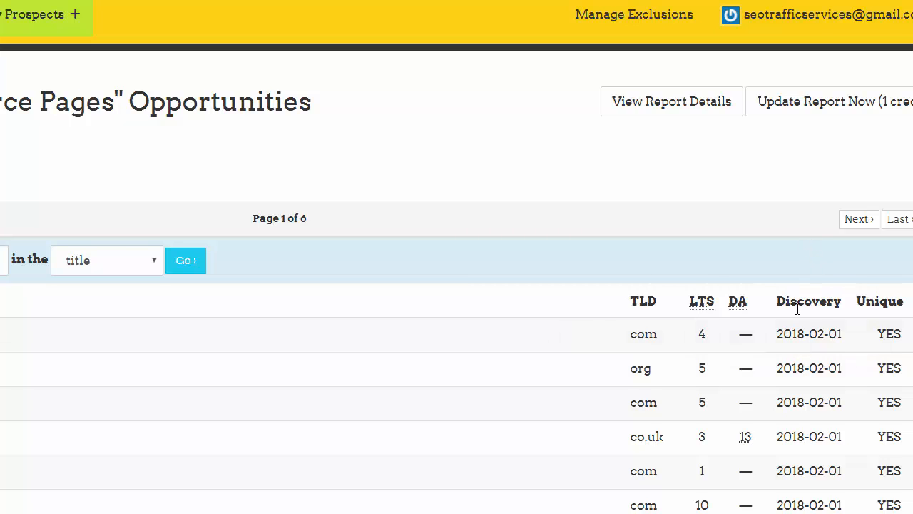
{"action": "left_click", "coordinate": [739, 307]}
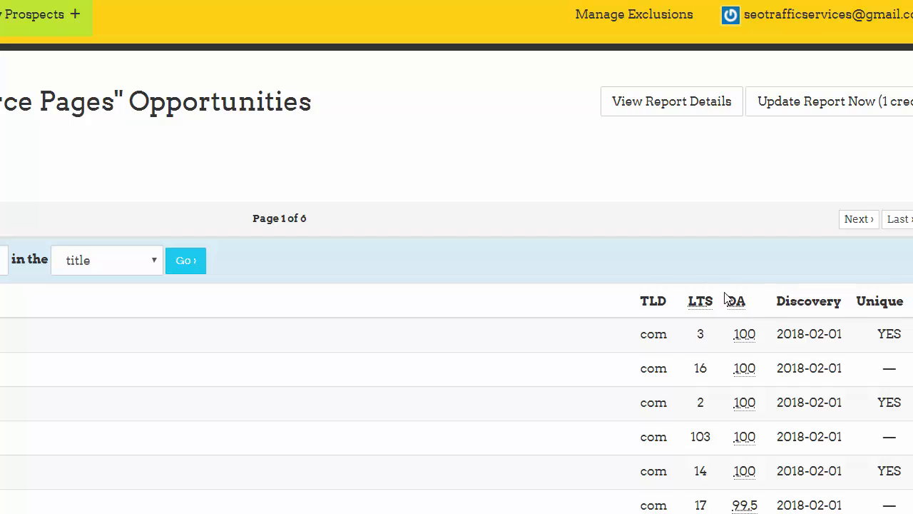
{"action": "left_click", "coordinate": [701, 304]}
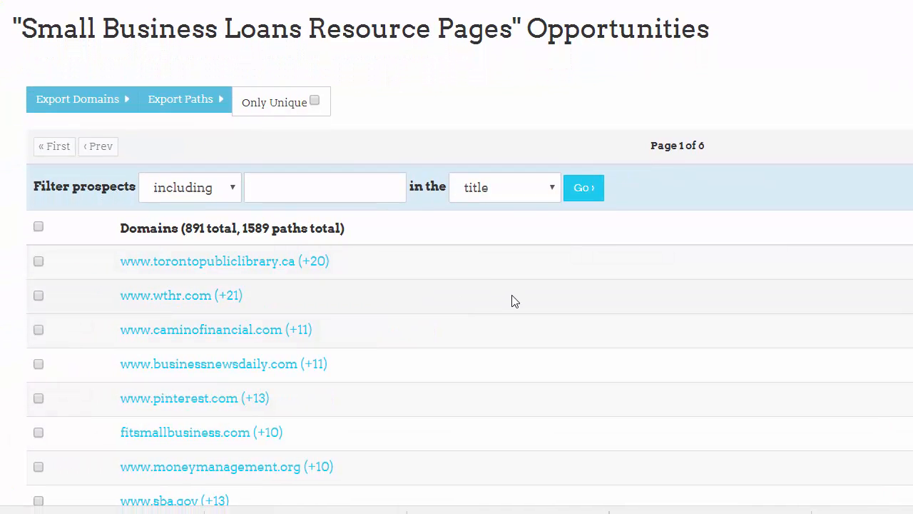
Step: Look through the sorted prospect domains and limit the report to unique prospects only
{"action": "scroll", "coordinate": [512, 302], "scroll_direction": "down", "scroll_amount": 4}
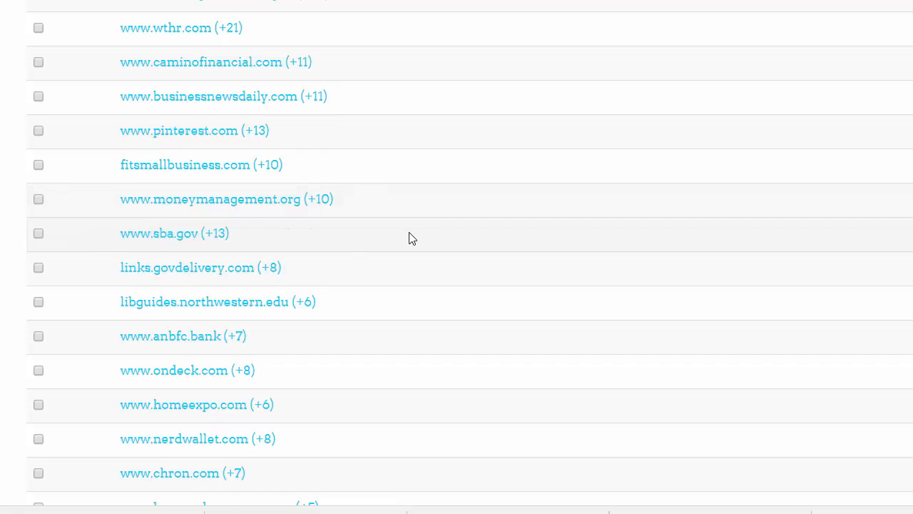
{"action": "scroll", "coordinate": [408, 239], "scroll_direction": "down", "scroll_amount": 5}
{"action": "scroll", "coordinate": [391, 247], "scroll_direction": "down", "scroll_amount": 10}
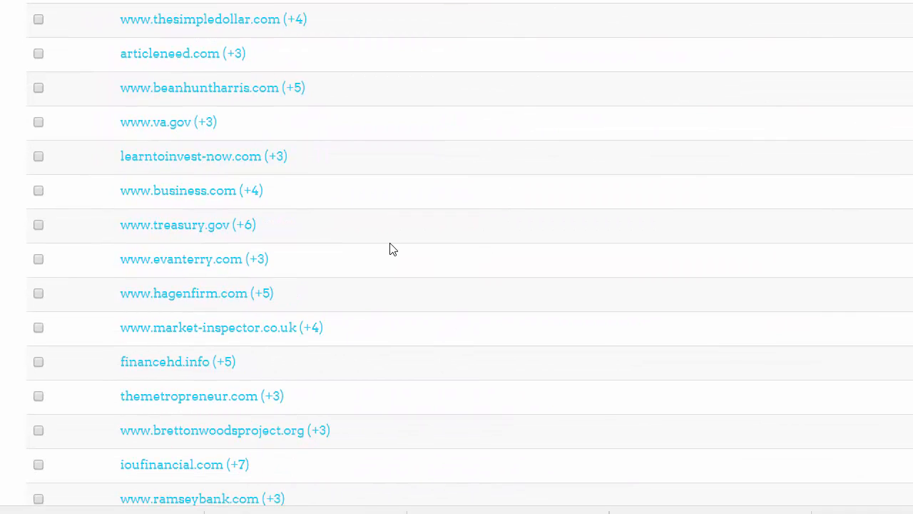
{"action": "scroll", "coordinate": [392, 249], "scroll_direction": "up", "scroll_amount": 19}
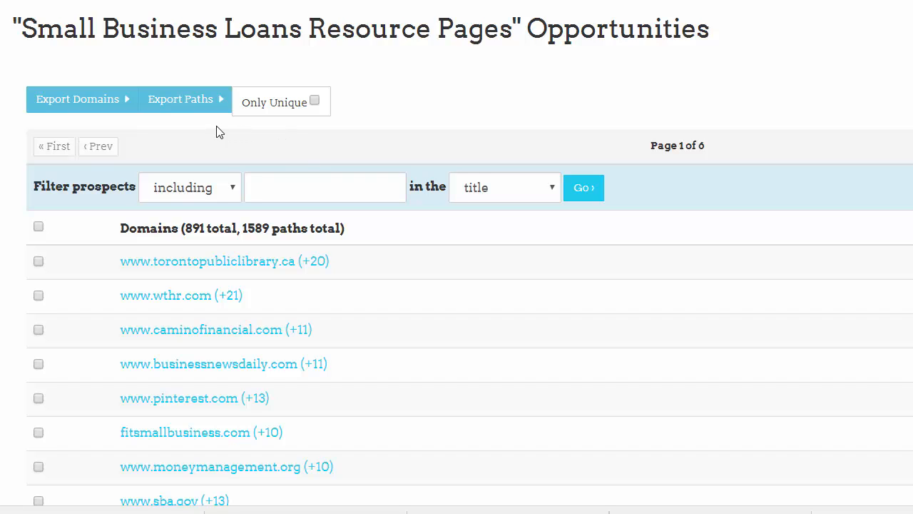
{"action": "left_click", "coordinate": [315, 102]}
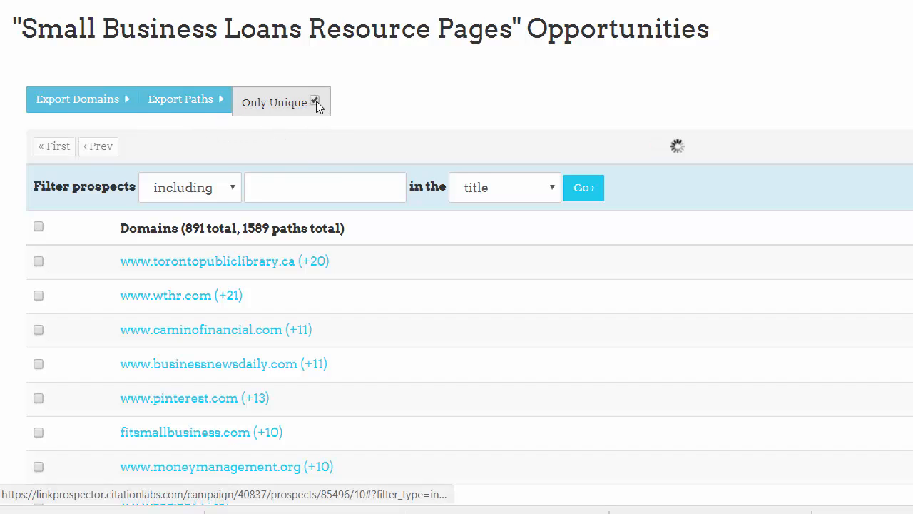
Step: Export the unique prospect paths as a CSV file and open the downloaded file in Excel
{"action": "left_click", "coordinate": [216, 104]}
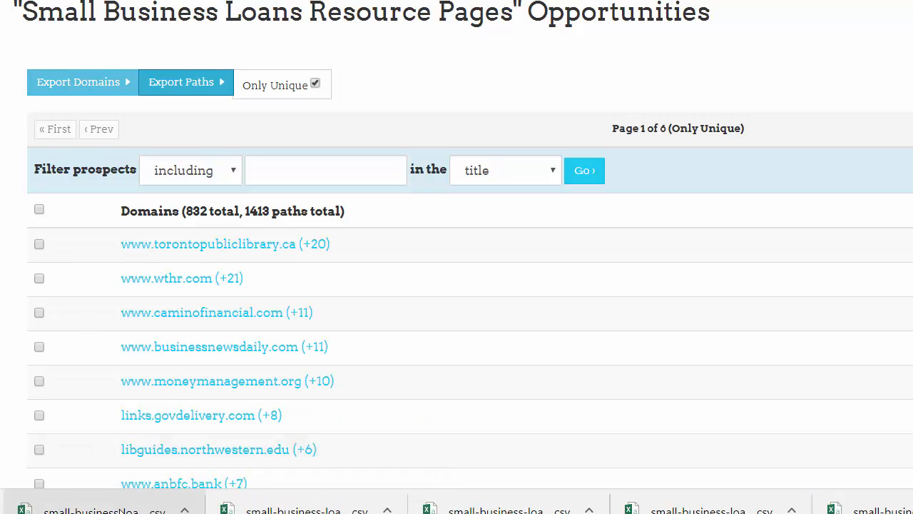
{"action": "left_click", "coordinate": [120, 509]}
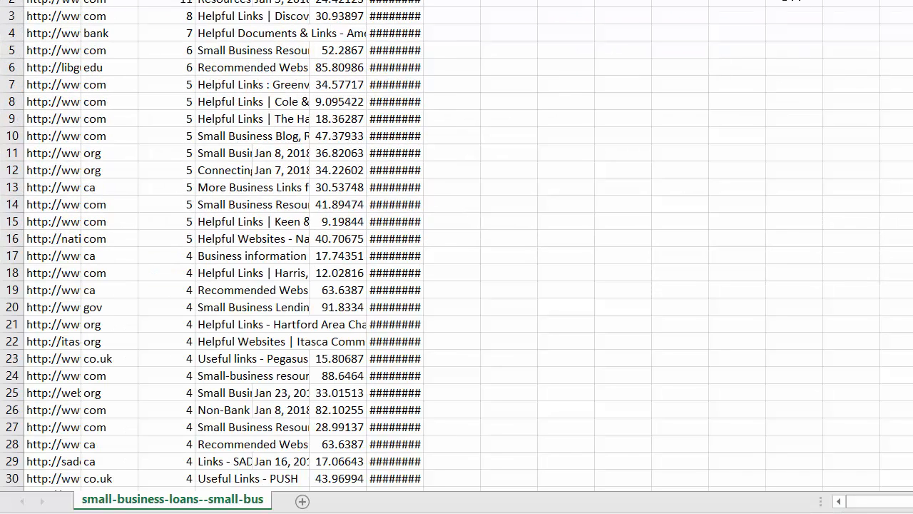
Step: Widen the Discovery column to read its dates, and delete the Discovery and TLD columns
{"action": "left_click_drag", "start_coordinate": [423, 0], "coordinate": [492, 0]}
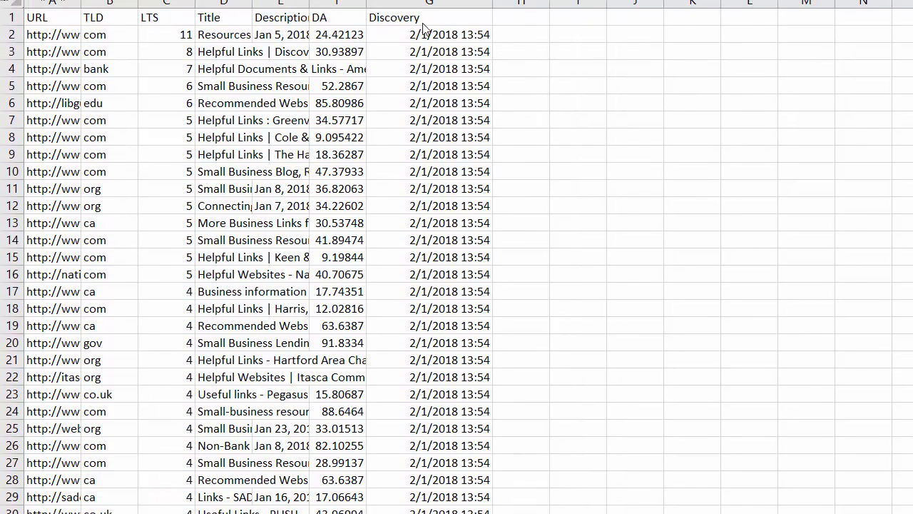
{"action": "left_click", "coordinate": [450, 1]}
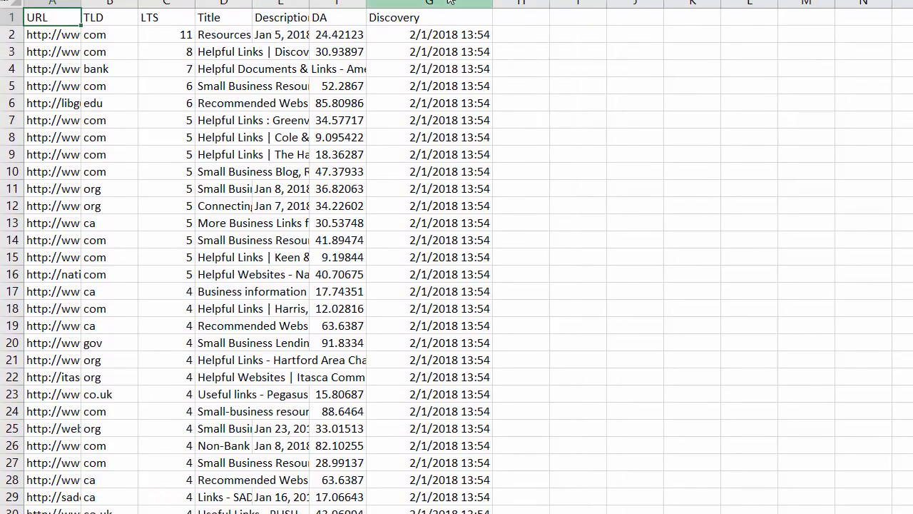
{"action": "left_click", "coordinate": [442, 1]}
{"action": "right_click", "coordinate": [443, 3]}
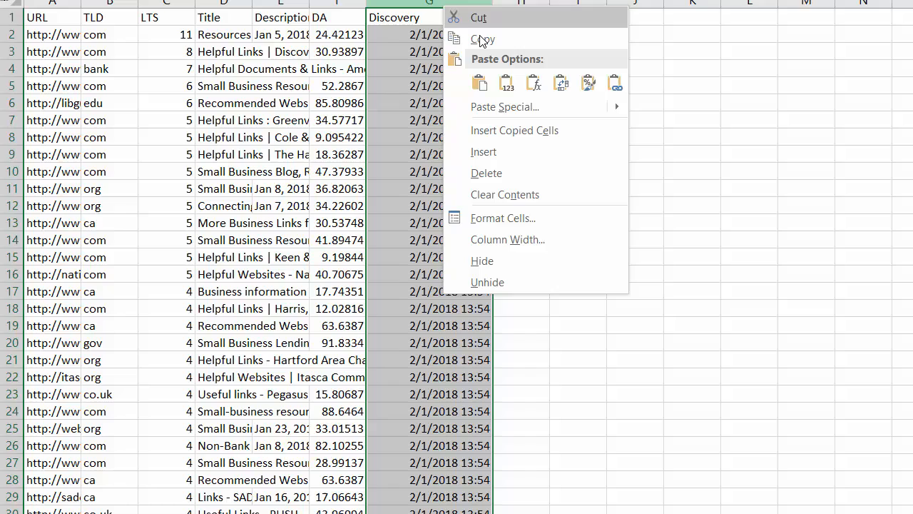
{"action": "left_click", "coordinate": [515, 176]}
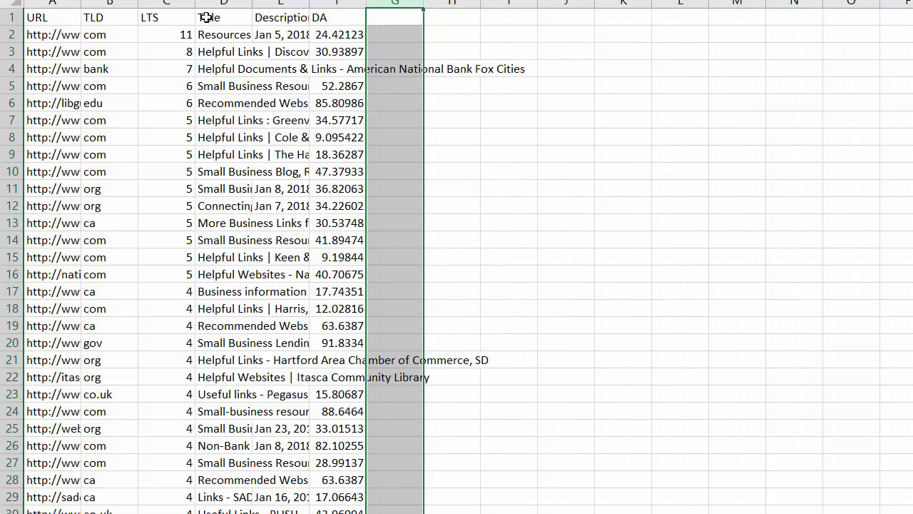
{"action": "left_click", "coordinate": [102, 10]}
{"action": "right_click", "coordinate": [103, 8]}
{"action": "left_click", "coordinate": [160, 177]}
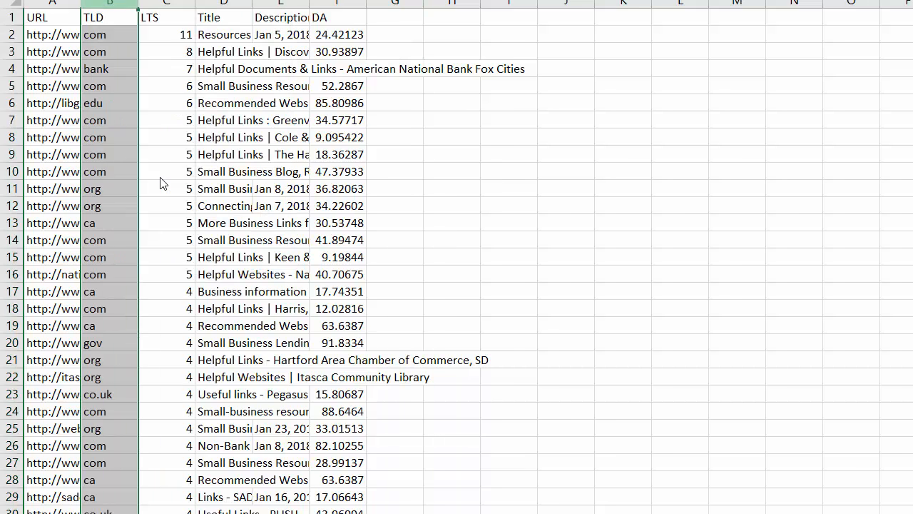
Step: Delete the Description column and widen the Title column until the full page titles fit
{"action": "left_click_drag", "start_coordinate": [194, 3], "coordinate": [376, 15]}
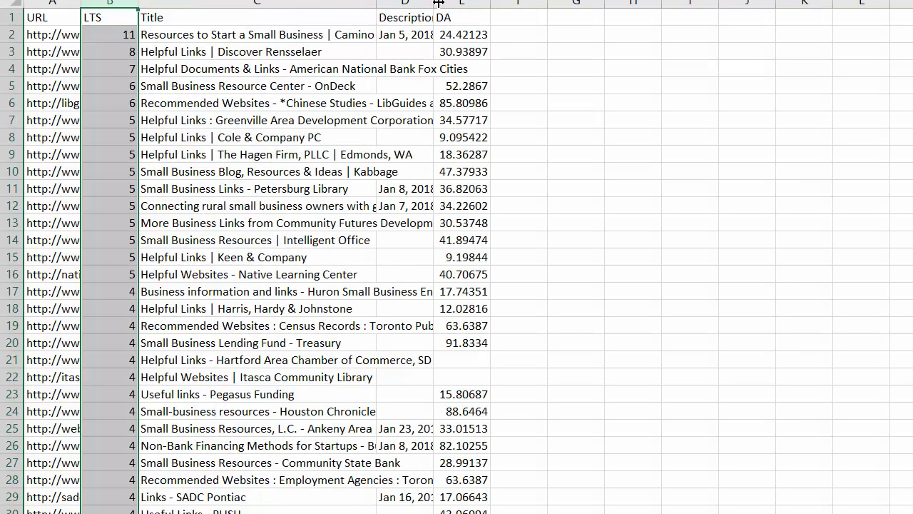
{"action": "left_click_drag", "start_coordinate": [433, 9], "coordinate": [637, 10]}
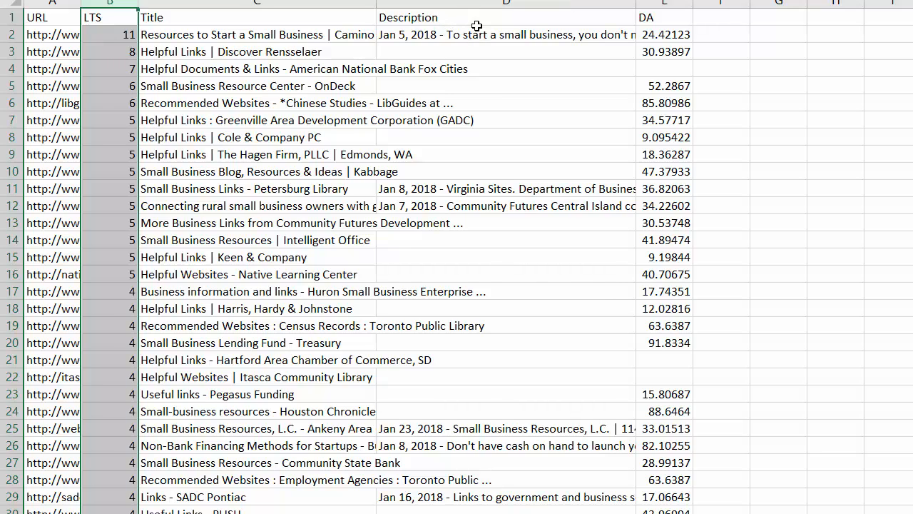
{"action": "left_click", "coordinate": [476, 3]}
{"action": "right_click", "coordinate": [478, 4]}
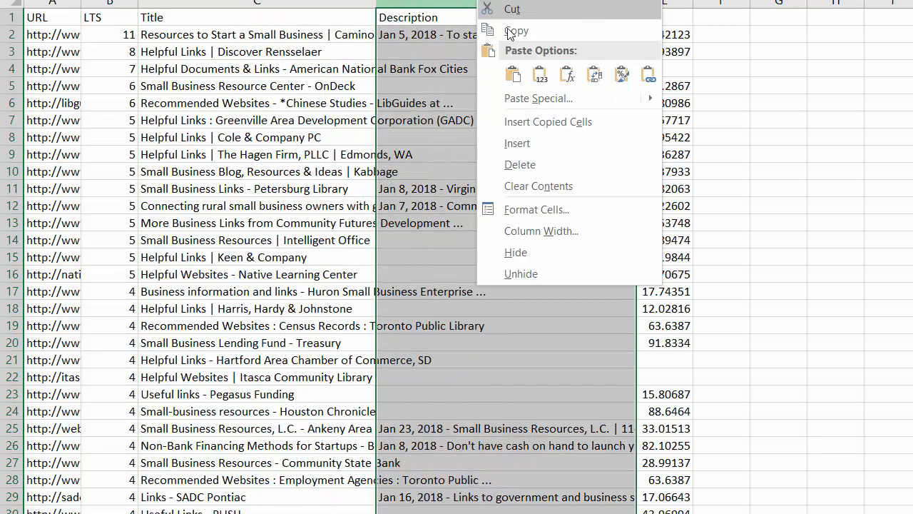
{"action": "key", "text": "Escape"}
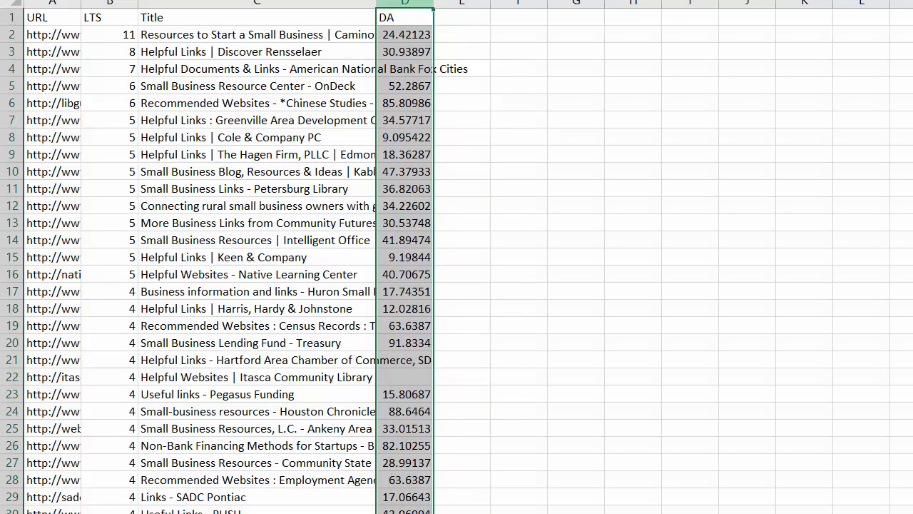
{"action": "left_click_drag", "start_coordinate": [376, 3], "coordinate": [534, 9]}
{"action": "left_click", "coordinate": [445, 170]}
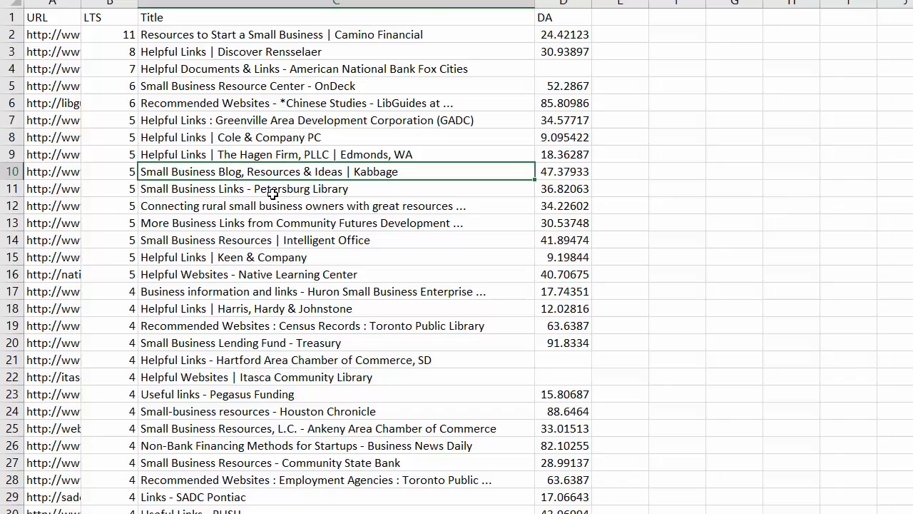
Step: Examine the titles and DA values of the exported prospects from the first row to the last, selecting A20:C21 along the way
{"action": "scroll", "coordinate": [236, 135], "scroll_direction": "down", "scroll_amount": 3}
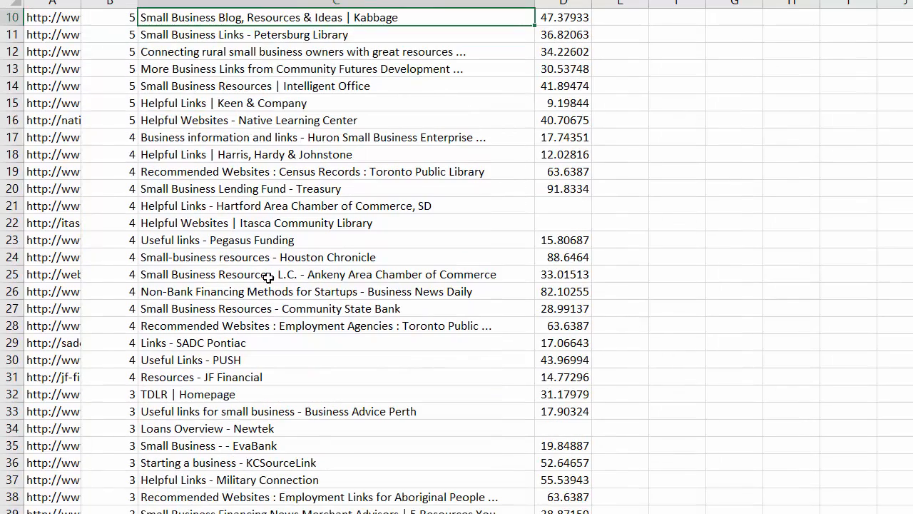
{"action": "scroll", "coordinate": [276, 407], "scroll_direction": "up", "scroll_amount": 3}
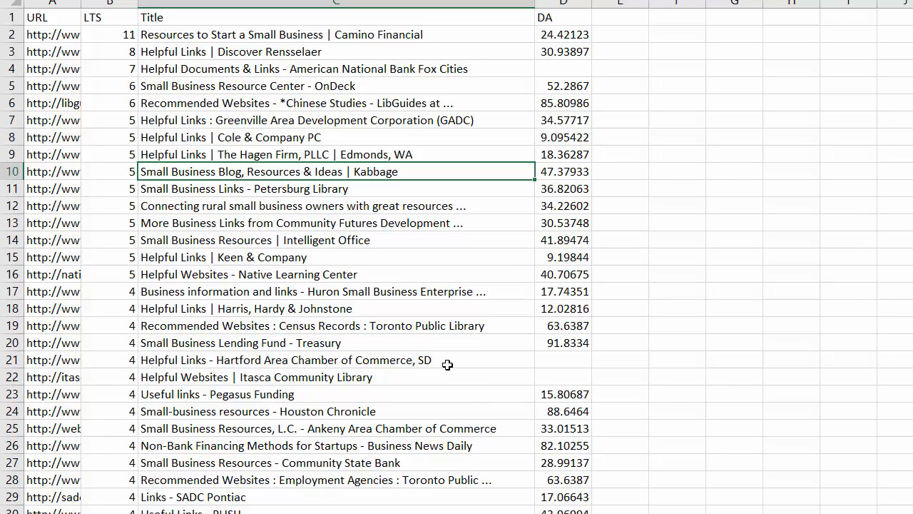
{"action": "left_click_drag", "start_coordinate": [415, 342], "coordinate": [52, 359]}
{"action": "scroll", "coordinate": [184, 312], "scroll_direction": "down", "scroll_amount": 6}
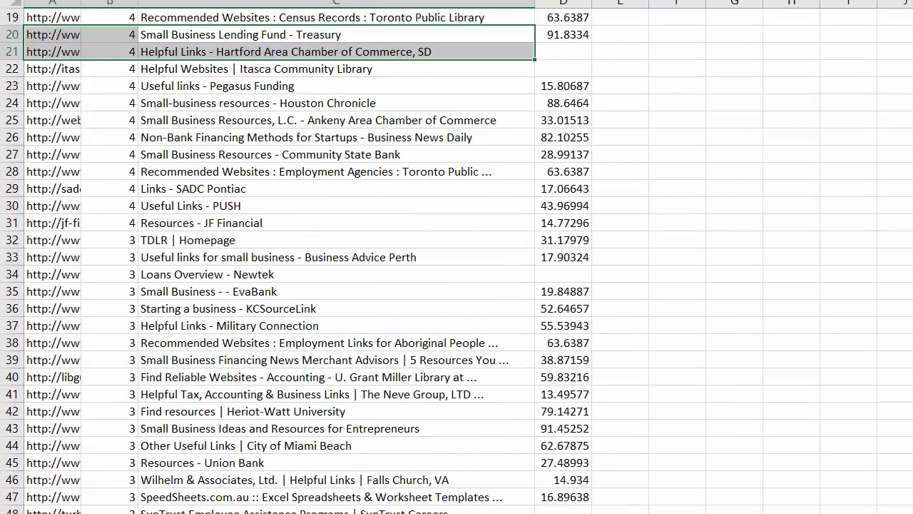
{"action": "scroll", "coordinate": [457, 260], "scroll_direction": "down", "scroll_amount": 20}
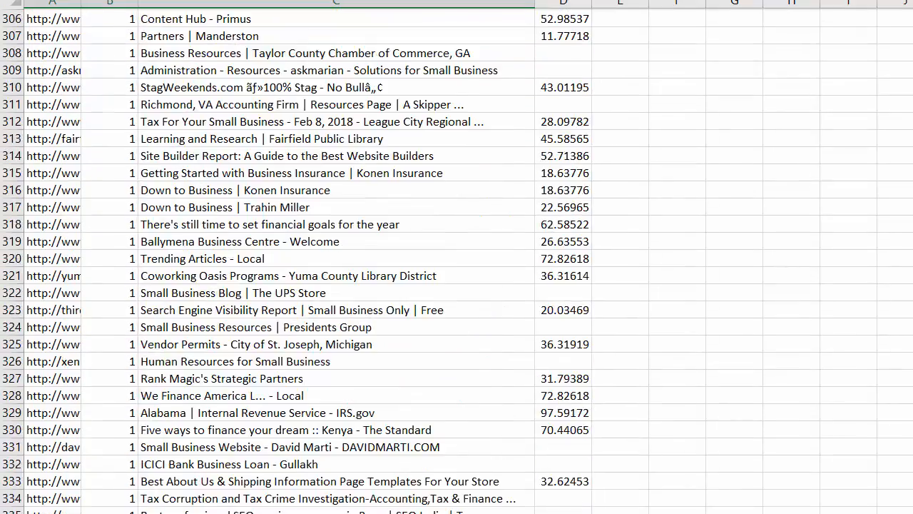
{"action": "scroll", "coordinate": [456, 260], "scroll_direction": "down", "scroll_amount": 20}
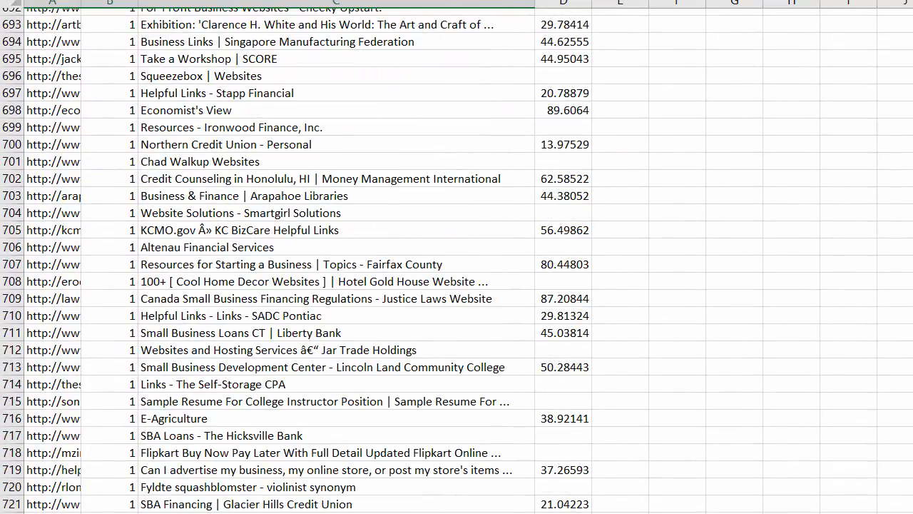
{"action": "scroll", "coordinate": [456, 260], "scroll_direction": "down", "scroll_amount": 17}
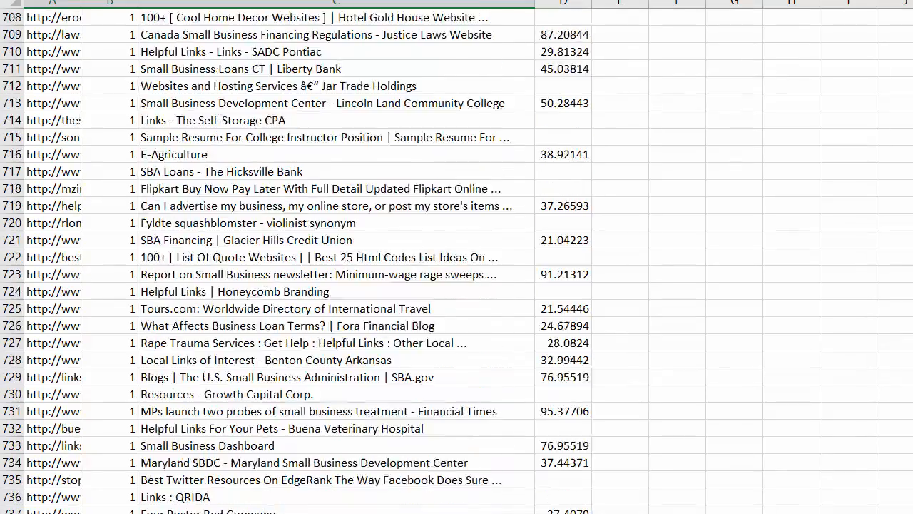
{"action": "scroll", "coordinate": [456, 260], "scroll_direction": "down", "scroll_amount": 20}
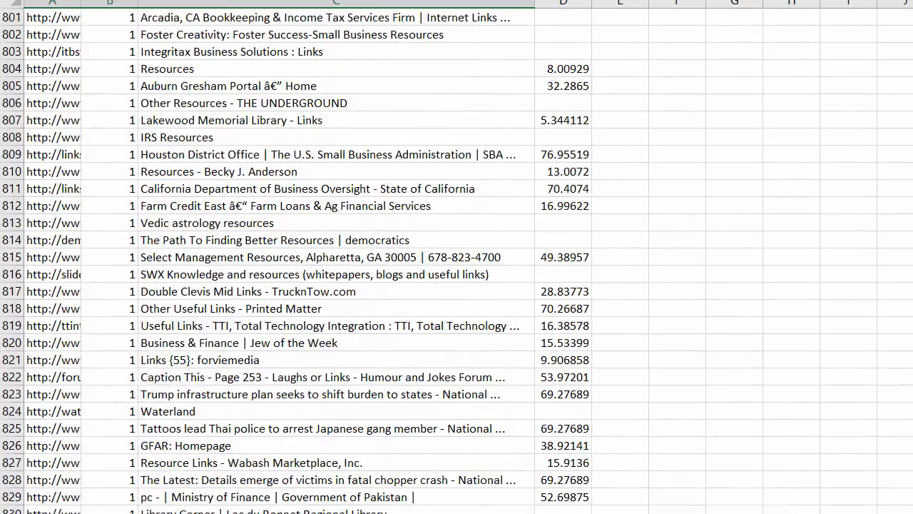
{"action": "scroll", "coordinate": [457, 261], "scroll_direction": "down", "scroll_amount": 20}
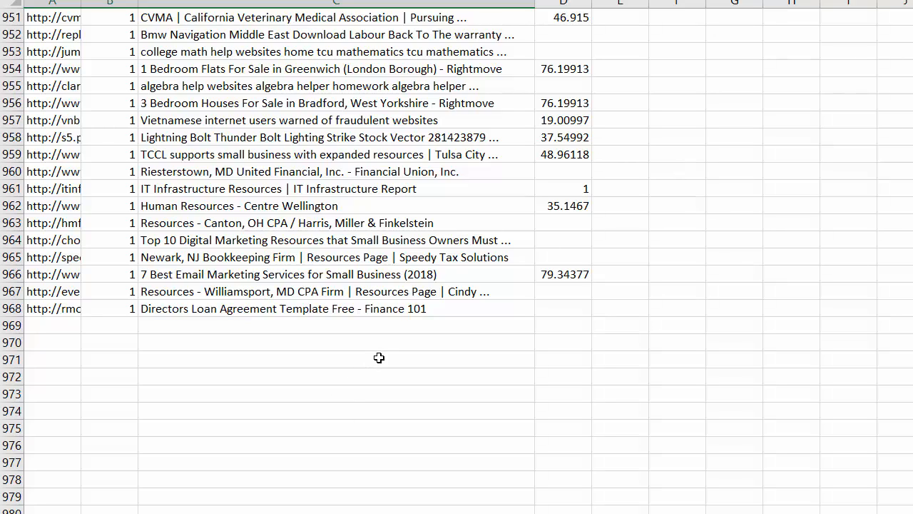
{"action": "scroll", "coordinate": [374, 362], "scroll_direction": "up", "scroll_amount": 10}
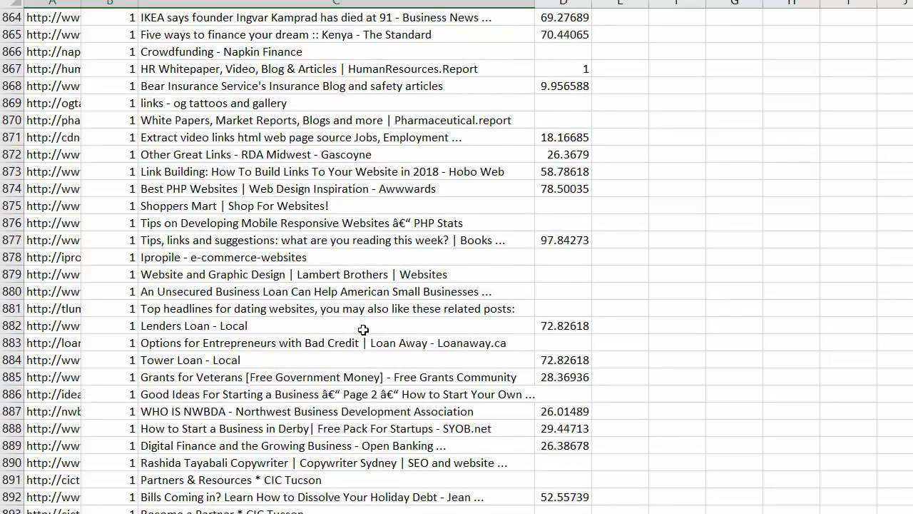
{"action": "scroll", "coordinate": [363, 329], "scroll_direction": "up", "scroll_amount": 10}
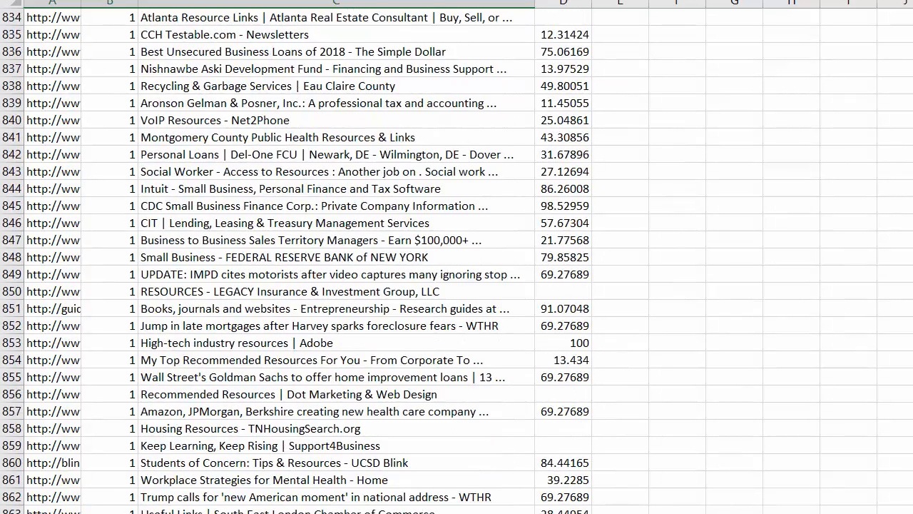
{"action": "scroll", "coordinate": [456, 260], "scroll_direction": "up", "scroll_amount": 20}
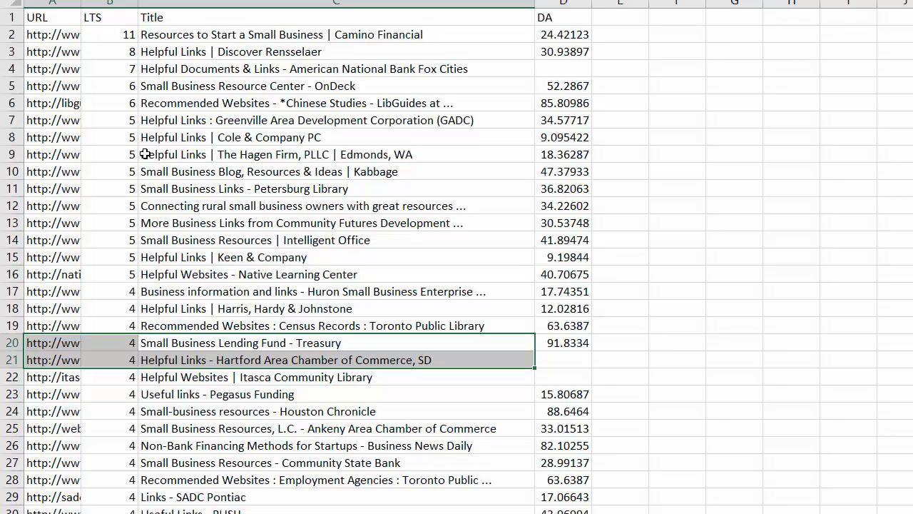
Step: Compare the LTS values of the prospects in roughly the first 150 rows
{"action": "scroll", "coordinate": [123, 74], "scroll_direction": "down", "scroll_amount": 20}
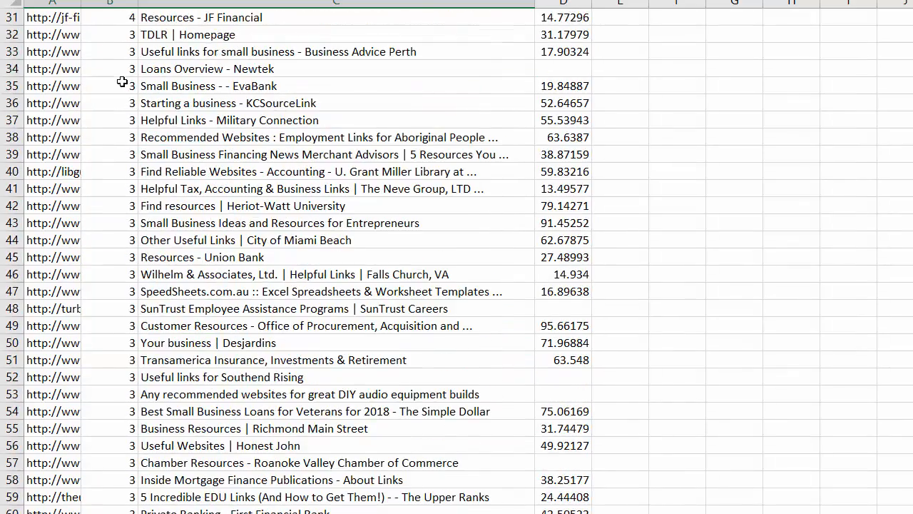
{"action": "scroll", "coordinate": [123, 92], "scroll_direction": "down", "scroll_amount": 20}
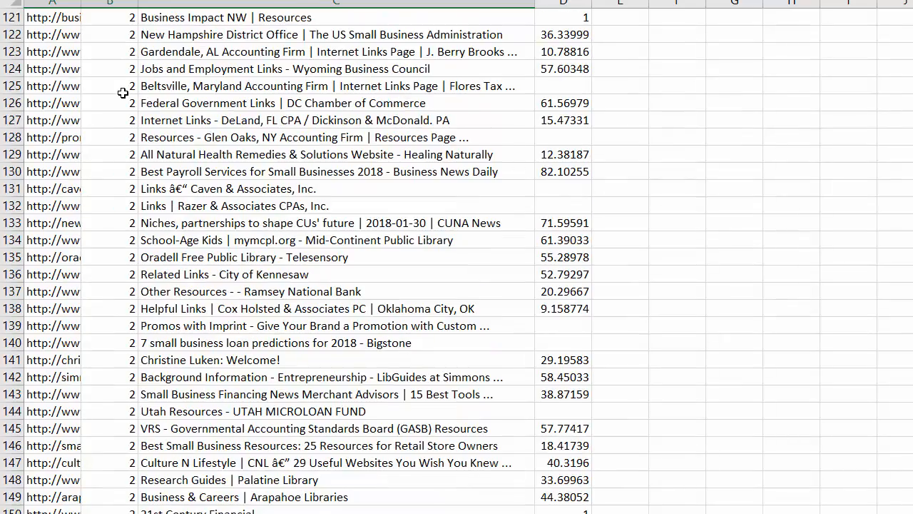
{"action": "scroll", "coordinate": [164, 100], "scroll_direction": "up", "scroll_amount": 20}
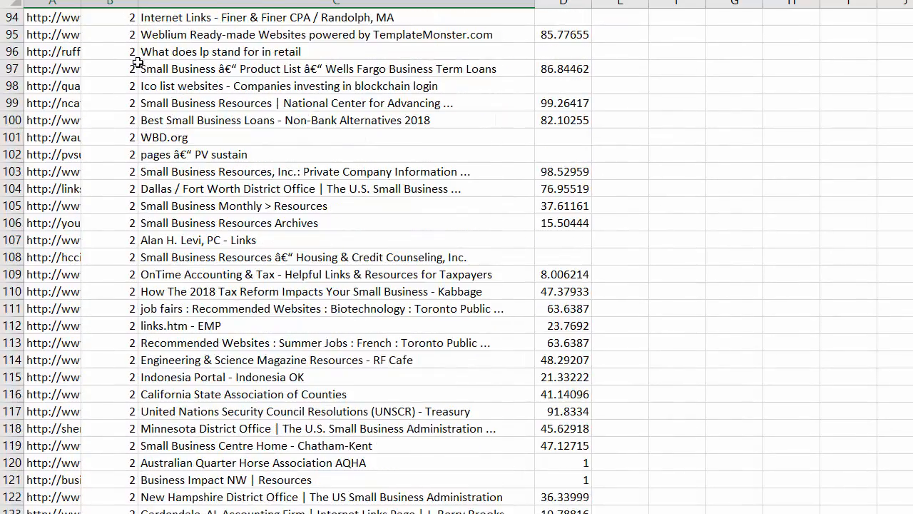
{"action": "scroll", "coordinate": [136, 57], "scroll_direction": "up", "scroll_amount": 9}
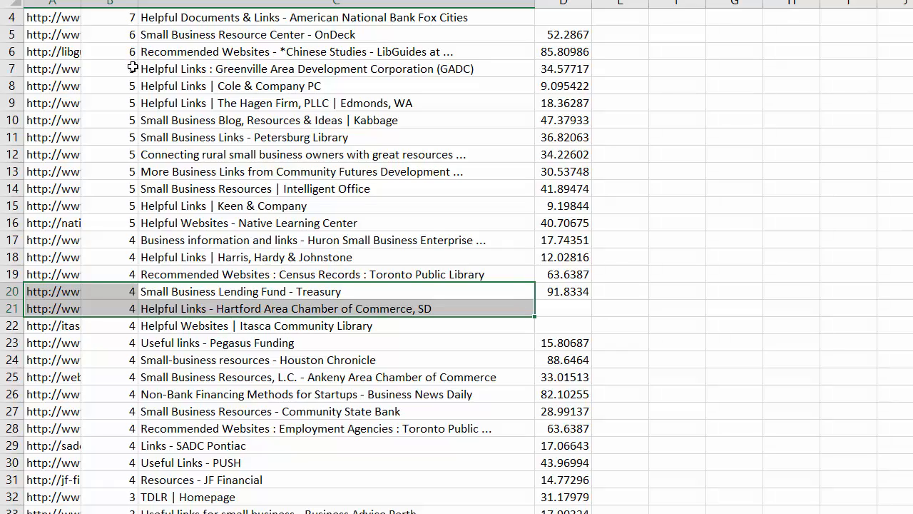
Step: Delete the entire rows 306 to 968, which hold the prospects with an LTS of 1
{"action": "scroll", "coordinate": [127, 120], "scroll_direction": "down", "scroll_amount": 20}
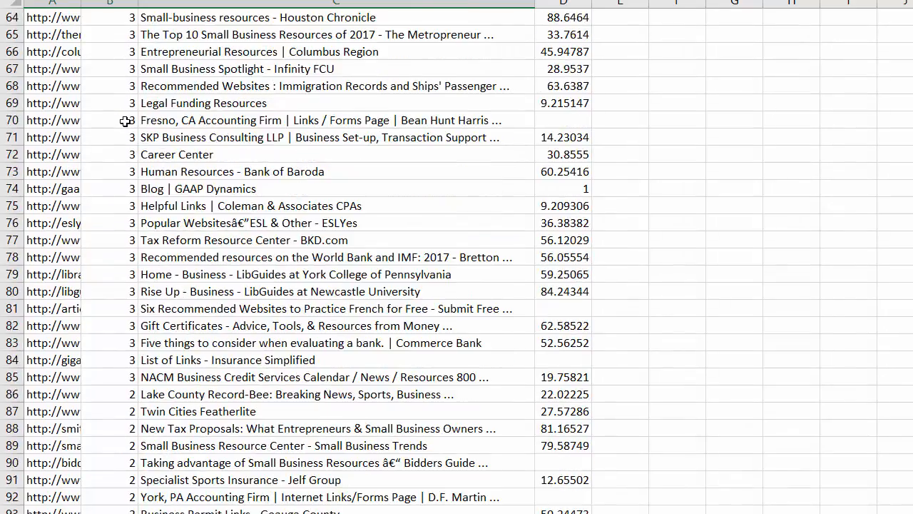
{"action": "scroll", "coordinate": [125, 121], "scroll_direction": "down", "scroll_amount": 20}
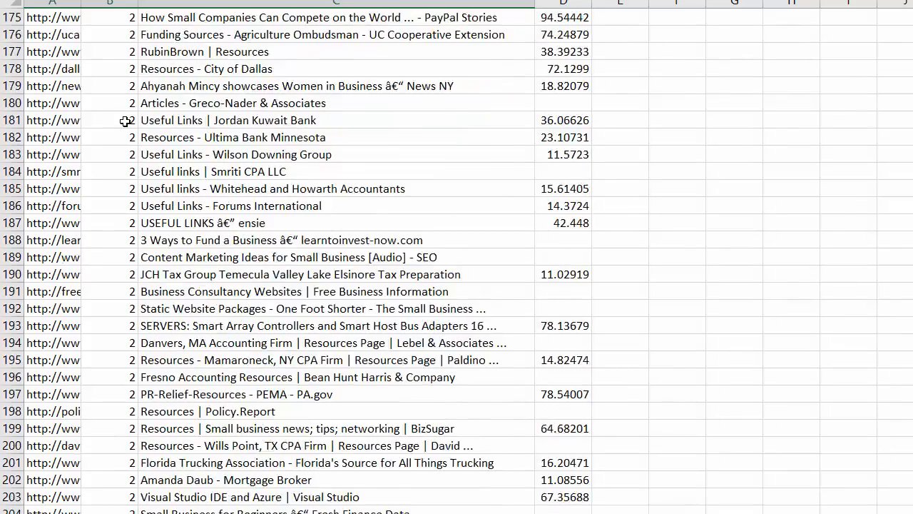
{"action": "scroll", "coordinate": [125, 122], "scroll_direction": "down", "scroll_amount": 20}
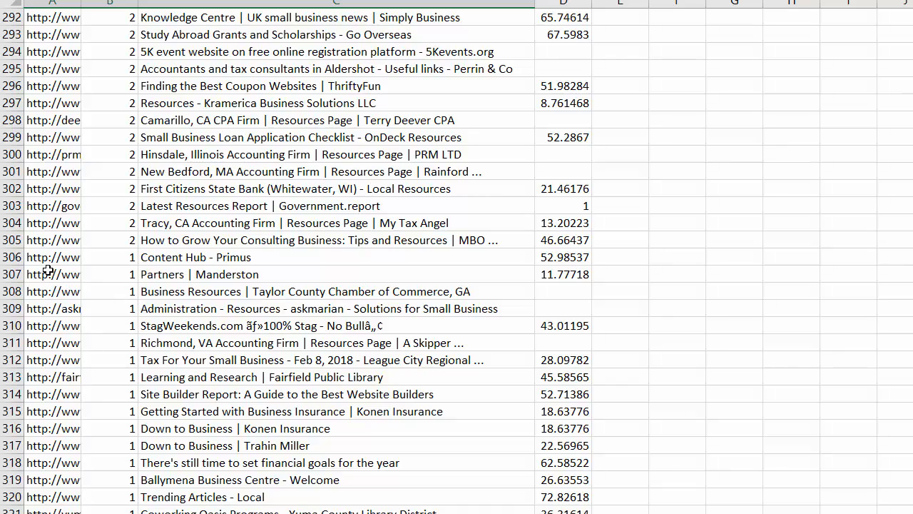
{"action": "left_click_drag", "start_coordinate": [40, 261], "coordinate": [56, 395]}
{"action": "right_click", "coordinate": [51, 388]}
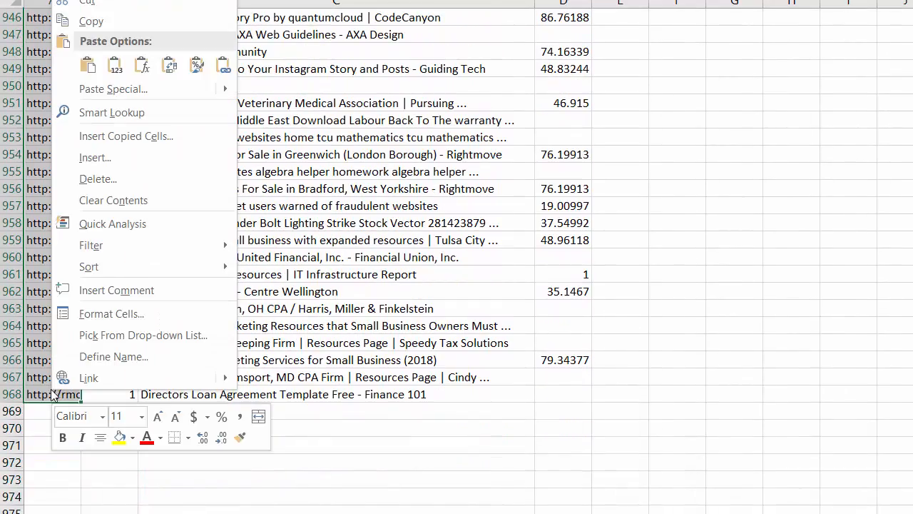
{"action": "left_click", "coordinate": [115, 175]}
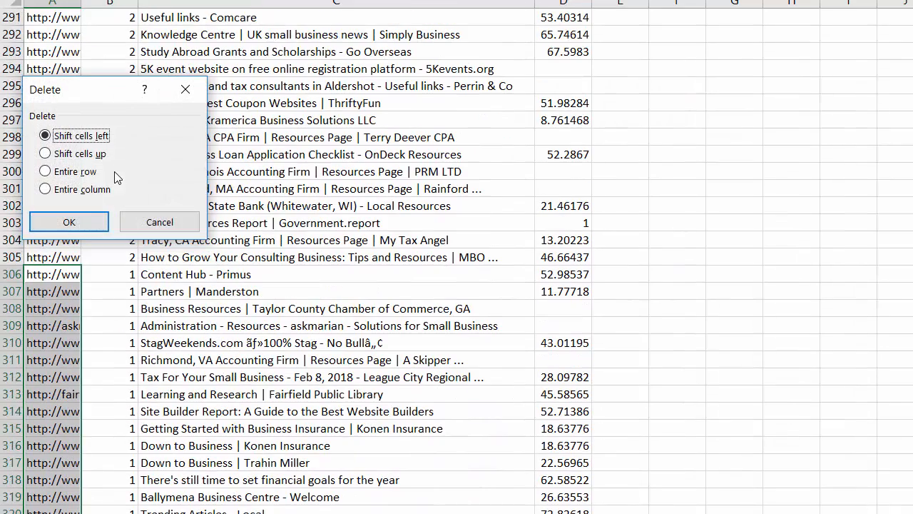
{"action": "left_click", "coordinate": [89, 172]}
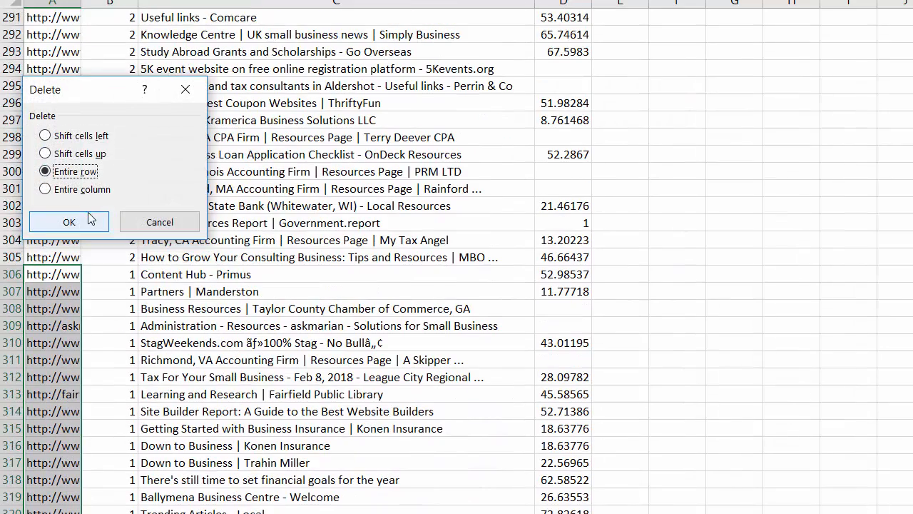
{"action": "left_click", "coordinate": [87, 212]}
{"action": "left_click", "coordinate": [249, 292]}
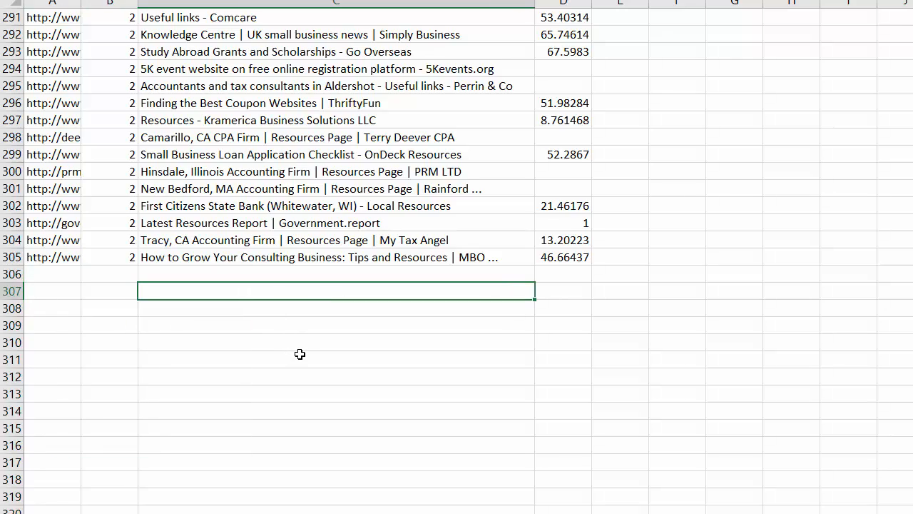
Step: Delete the LTS column between the URL and Title columns
{"action": "scroll", "coordinate": [204, 456], "scroll_direction": "up", "scroll_amount": 19}
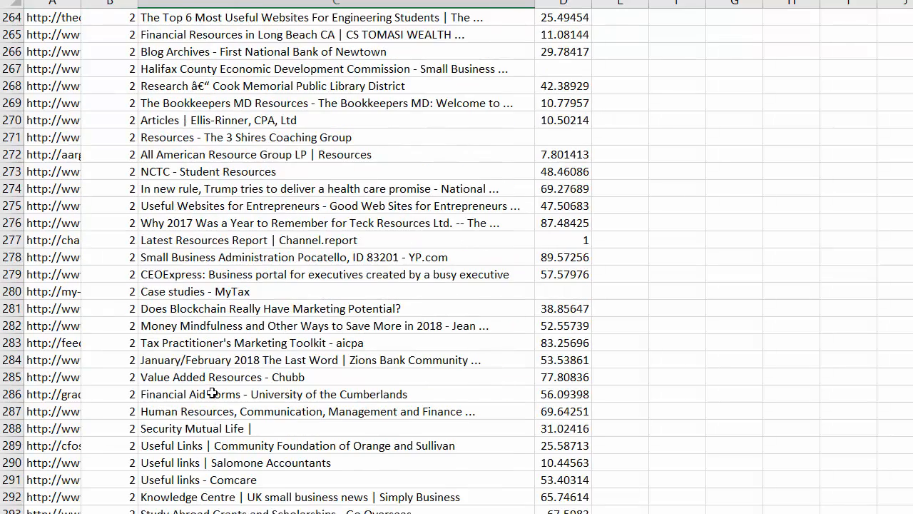
{"action": "scroll", "coordinate": [214, 385], "scroll_direction": "up", "scroll_amount": 20}
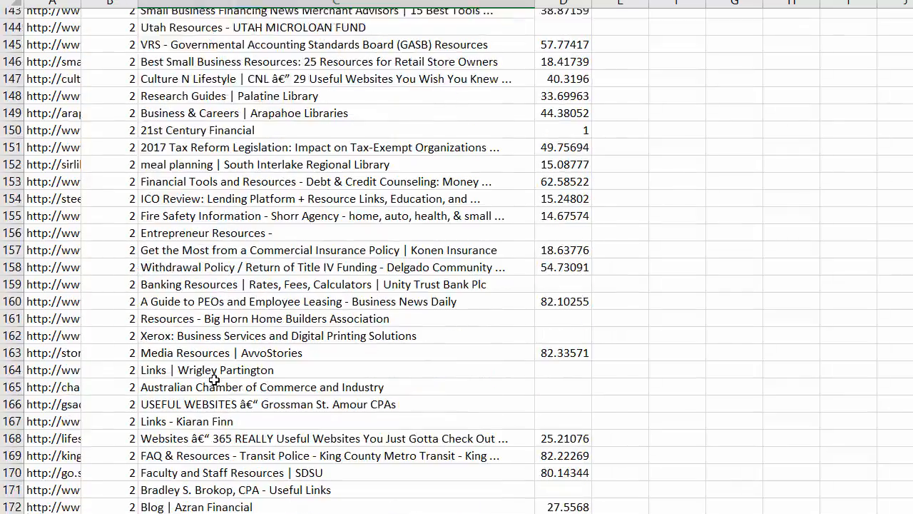
{"action": "scroll", "coordinate": [214, 378], "scroll_direction": "up", "scroll_amount": 20}
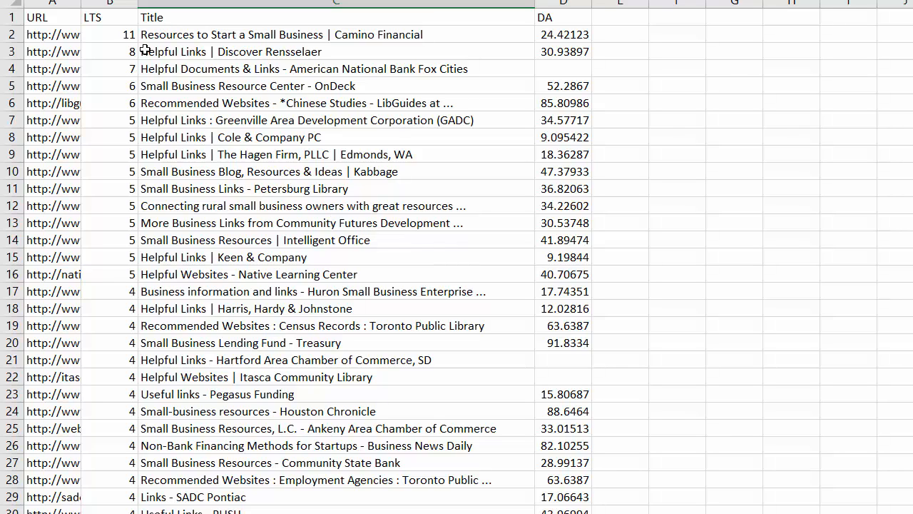
{"action": "left_click", "coordinate": [109, 3]}
{"action": "right_click", "coordinate": [110, 3]}
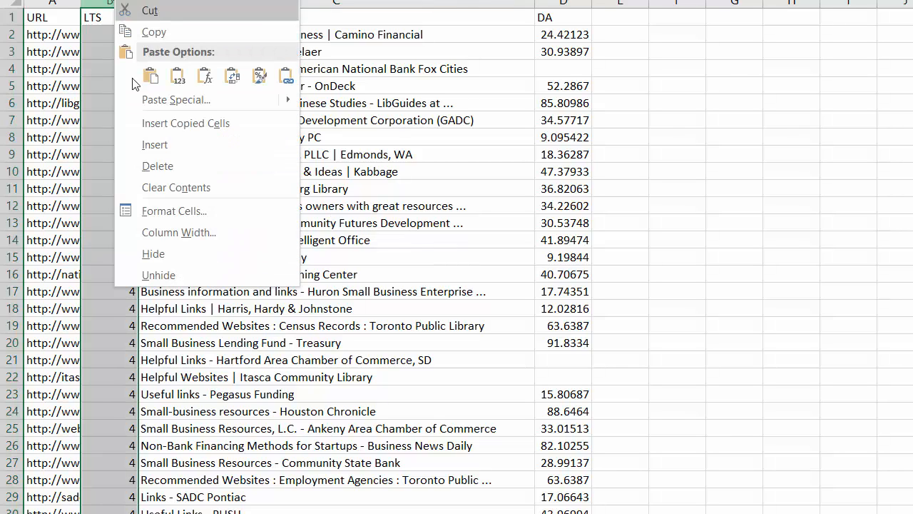
{"action": "left_click", "coordinate": [167, 166]}
{"action": "left_click", "coordinate": [271, 120]}
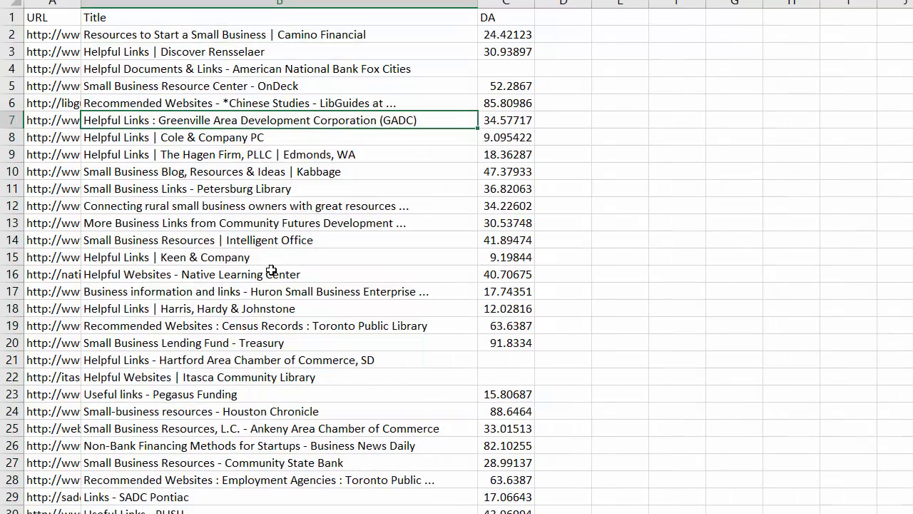
Step: Sort the whole prospect table by DA cell values from largest to smallest
{"action": "key", "text": "ctrl+a"}
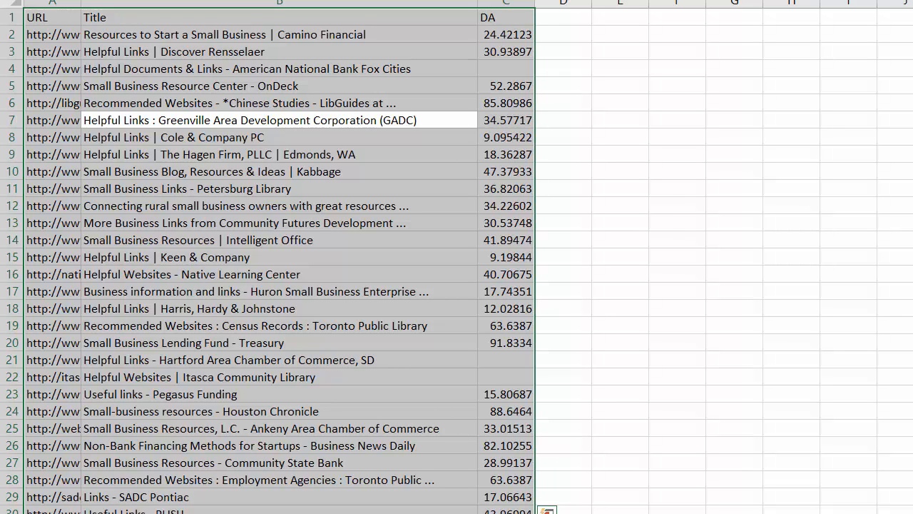
{"action": "key", "text": "alt+a"}
{"action": "key", "text": "s"}
{"action": "key", "text": "s"}
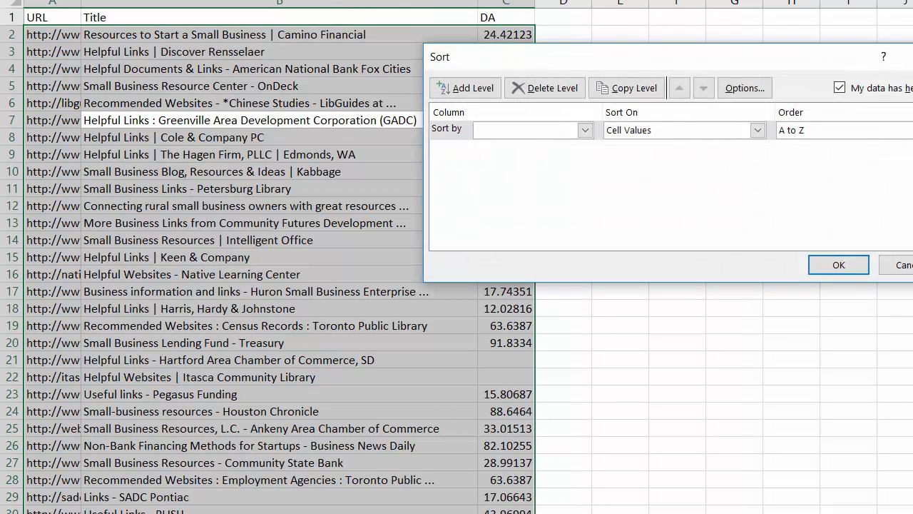
{"action": "left_click", "coordinate": [526, 136]}
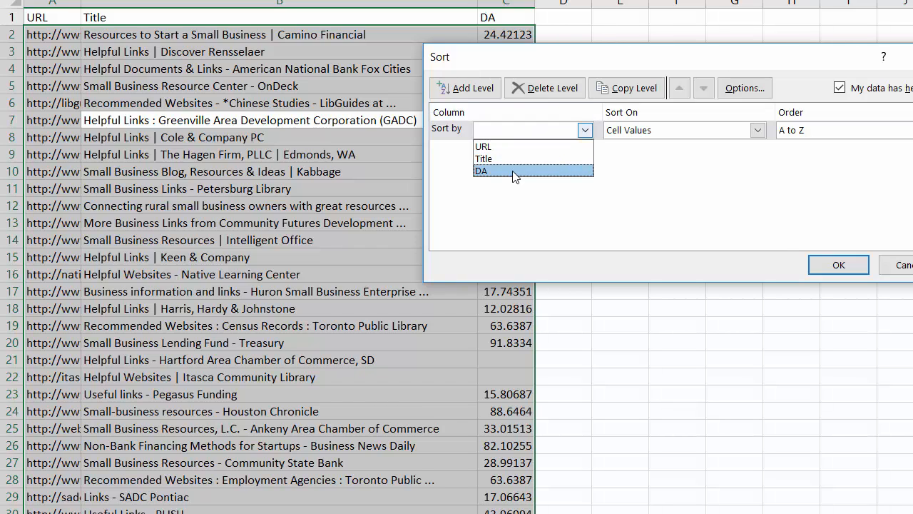
{"action": "left_click", "coordinate": [513, 171]}
{"action": "left_click", "coordinate": [842, 136]}
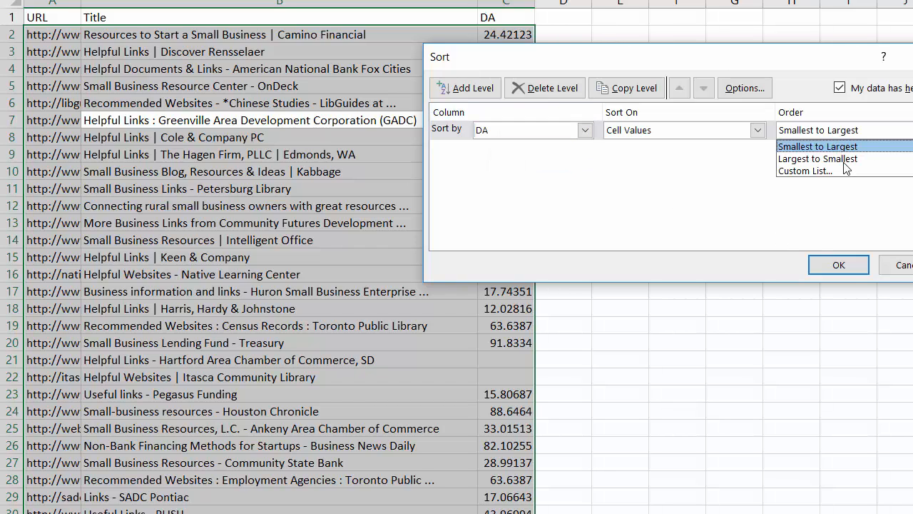
{"action": "left_click", "coordinate": [845, 162]}
{"action": "left_click", "coordinate": [838, 266]}
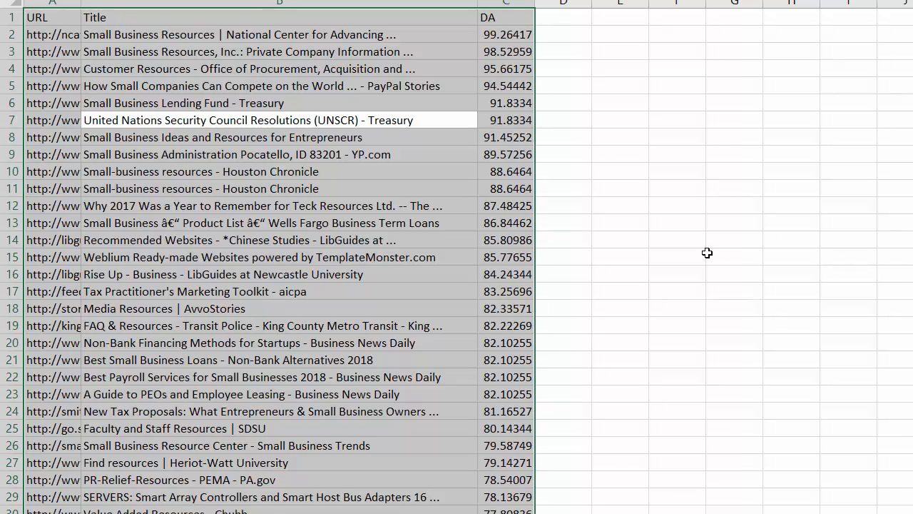
Step: Widen the URL column until most full addresses fit, and narrow the Title column slightly so DA fits beside it
{"action": "scroll", "coordinate": [361, 242], "scroll_direction": "down", "scroll_amount": 5}
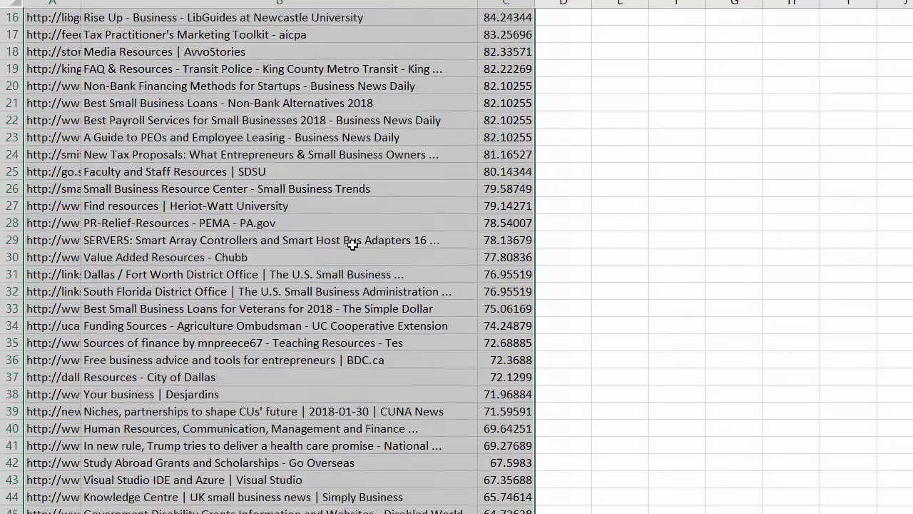
{"action": "scroll", "coordinate": [347, 240], "scroll_direction": "up", "scroll_amount": 5}
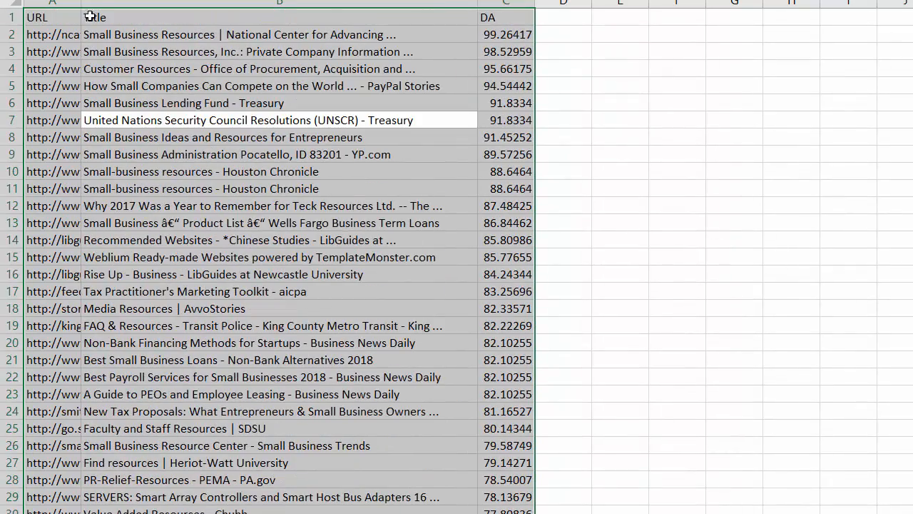
{"action": "left_click_drag", "start_coordinate": [82, 2], "coordinate": [246, 13]}
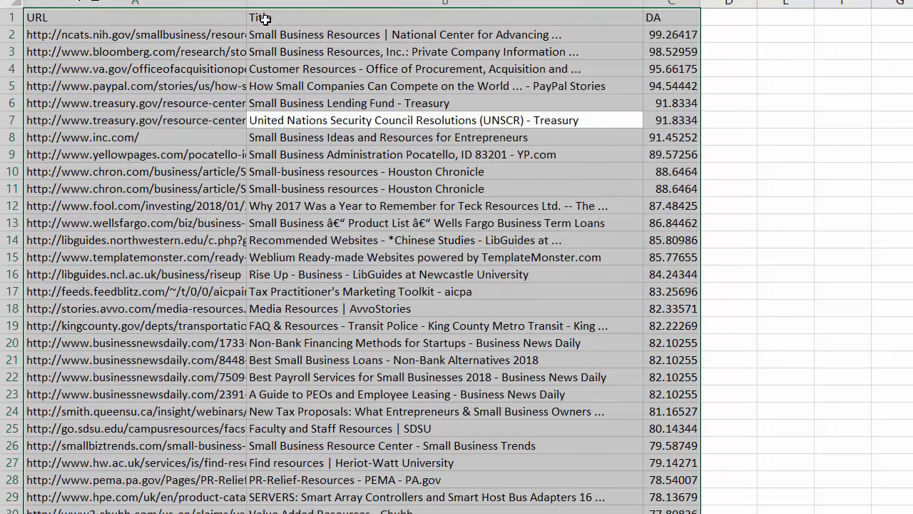
{"action": "left_click", "coordinate": [261, 34]}
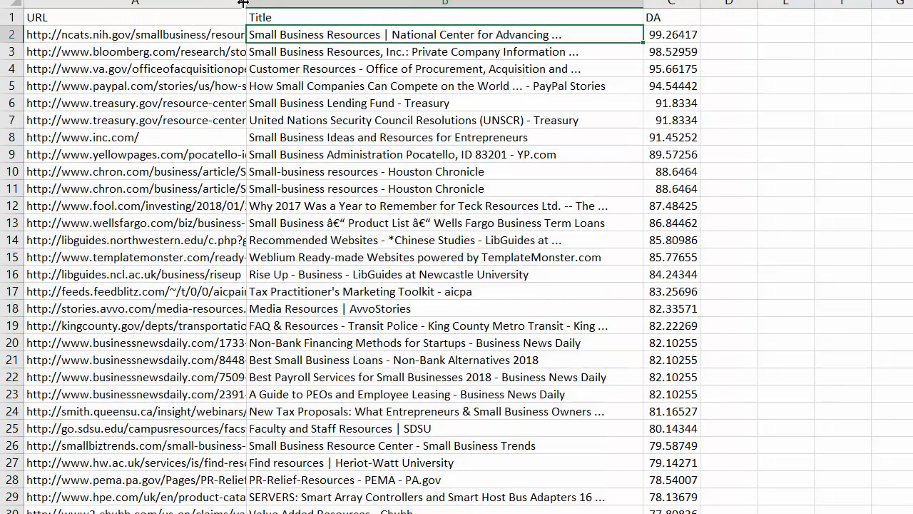
{"action": "left_click_drag", "start_coordinate": [243, 3], "coordinate": [483, 4]}
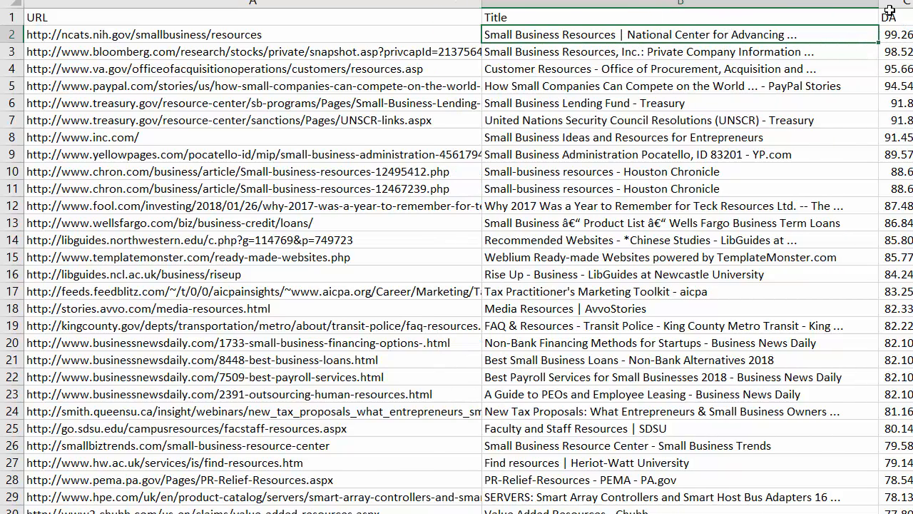
{"action": "left_click_drag", "start_coordinate": [879, 3], "coordinate": [846, 3]}
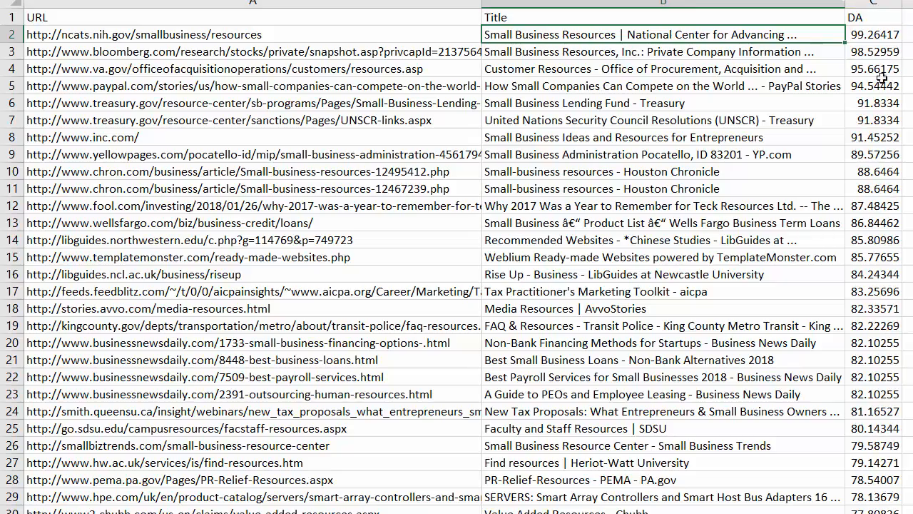
Step: Examine the DA values down the sorted list to locate the prospects with a DA of 1 or none
{"action": "scroll", "coordinate": [873, 74], "scroll_direction": "down", "scroll_amount": 20}
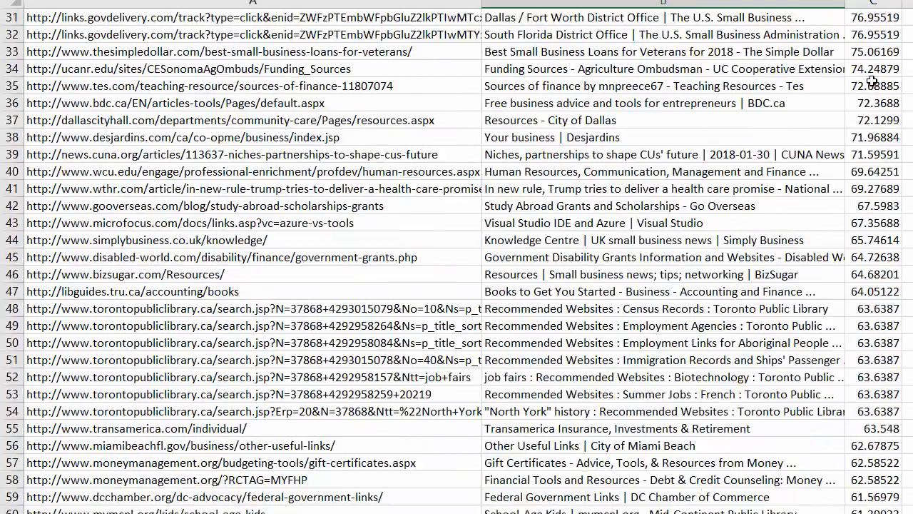
{"action": "scroll", "coordinate": [867, 103], "scroll_direction": "down", "scroll_amount": 20}
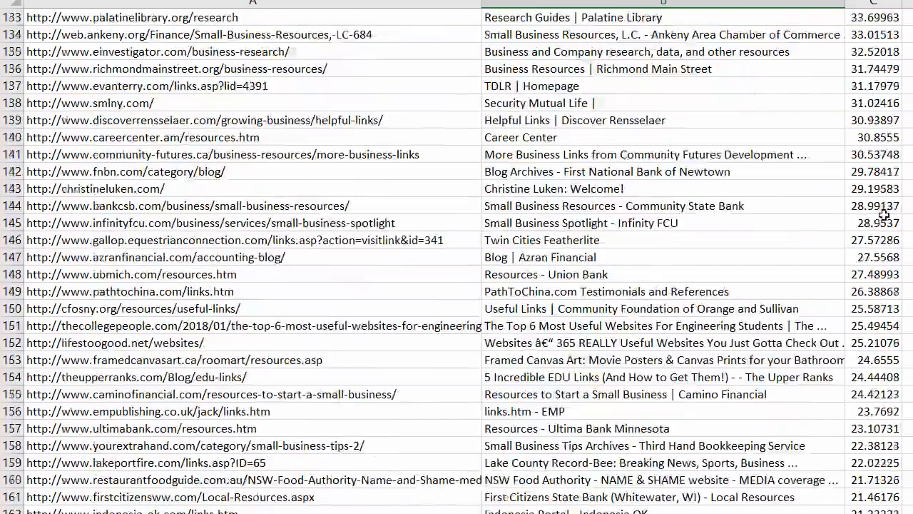
{"action": "scroll", "coordinate": [897, 241], "scroll_direction": "down", "scroll_amount": 11}
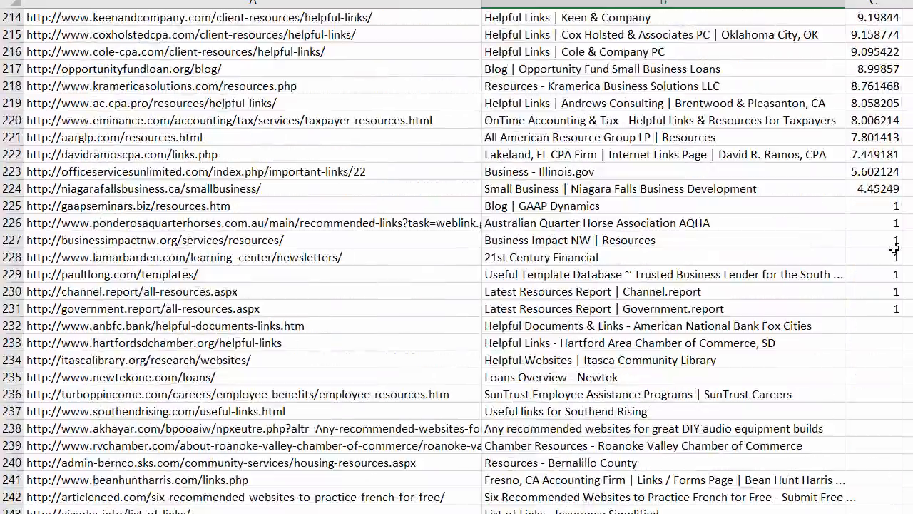
{"action": "scroll", "coordinate": [893, 248], "scroll_direction": "down", "scroll_amount": 9}
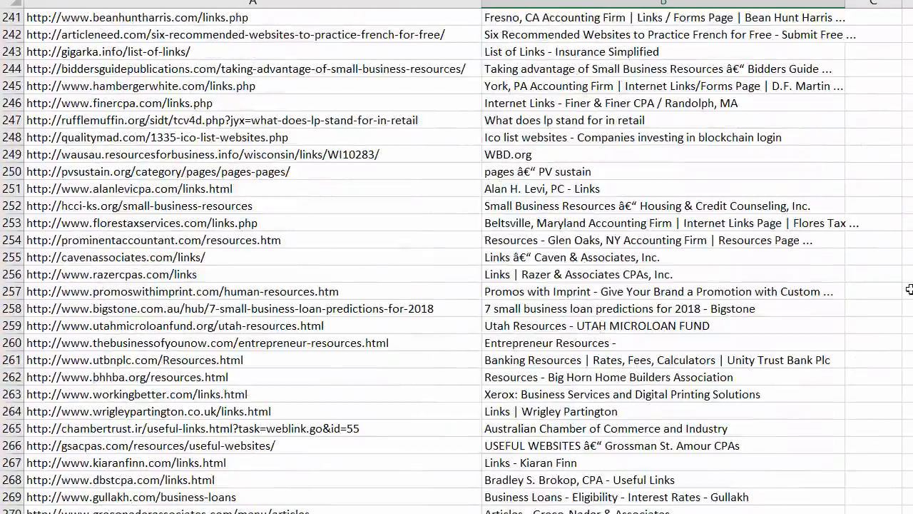
{"action": "scroll", "coordinate": [907, 285], "scroll_direction": "up", "scroll_amount": 9}
{"action": "scroll", "coordinate": [909, 286], "scroll_direction": "down", "scroll_amount": 2}
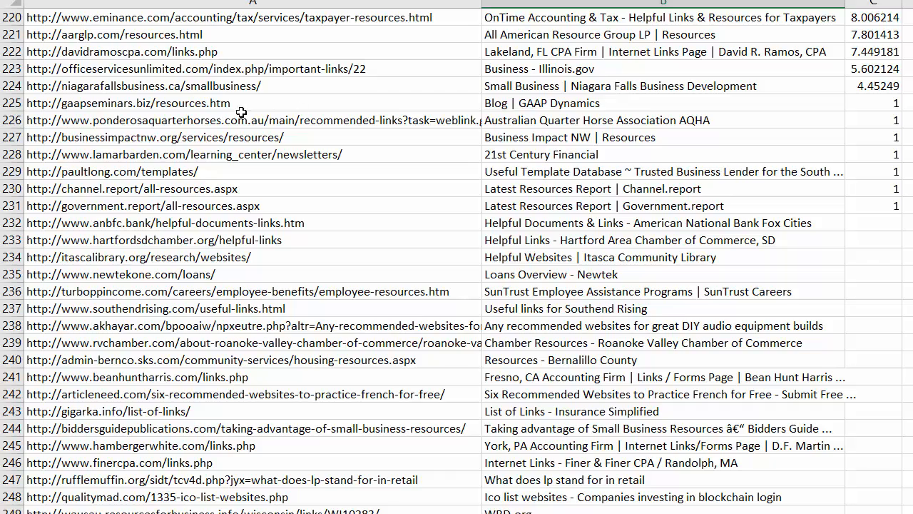
{"action": "left_click", "coordinate": [189, 106]}
{"action": "left_click_drag", "start_coordinate": [189, 106], "coordinate": [183, 513]}
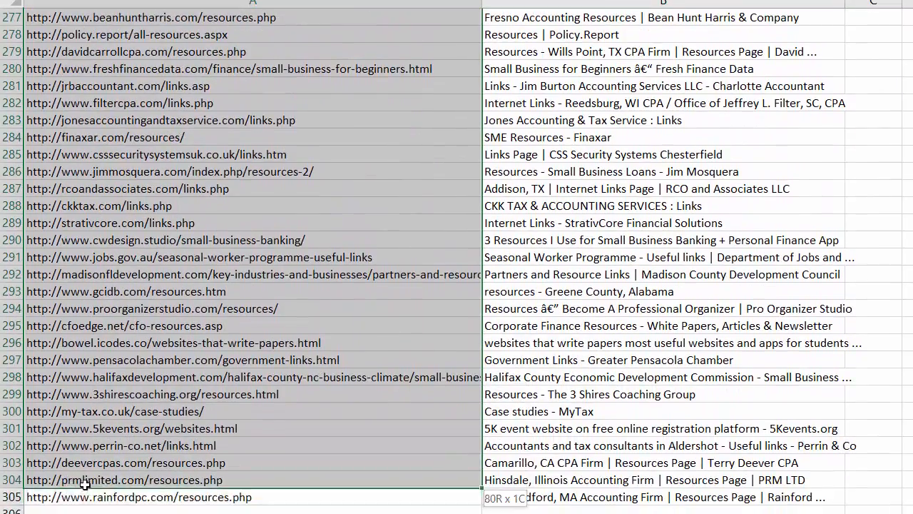
{"action": "left_click_drag", "start_coordinate": [165, 459], "coordinate": [169, 444]}
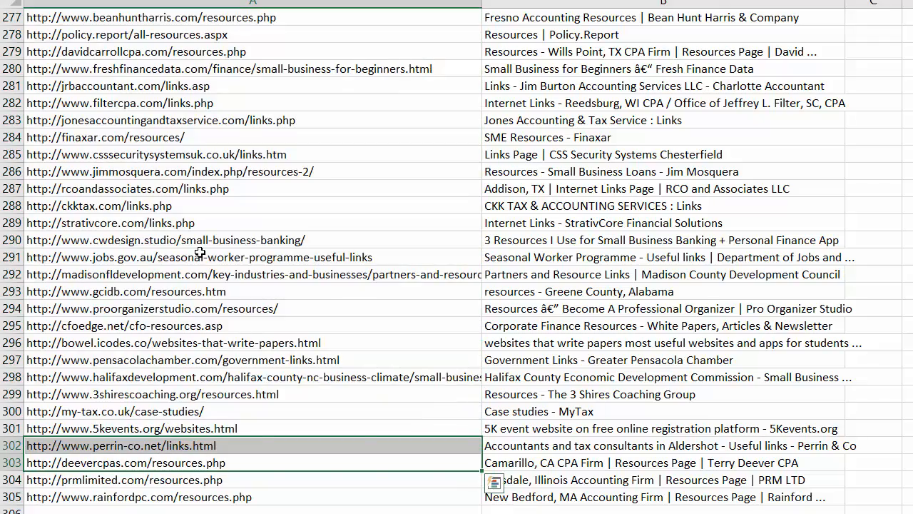
{"action": "scroll", "coordinate": [221, 406], "scroll_direction": "up", "scroll_amount": 19}
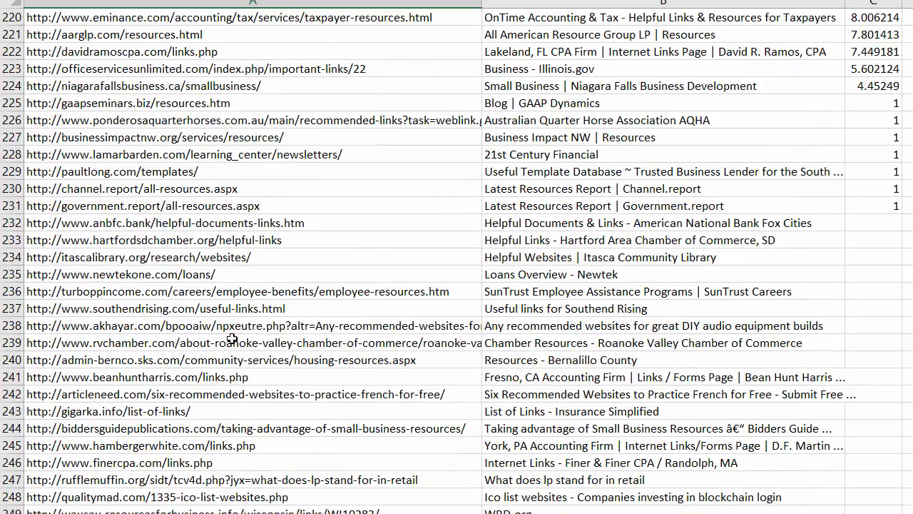
Step: Copy the URLs in A225:A305, the prospects with a DA of 1 or none, and switch to Majestic
{"action": "left_click", "coordinate": [113, 122]}
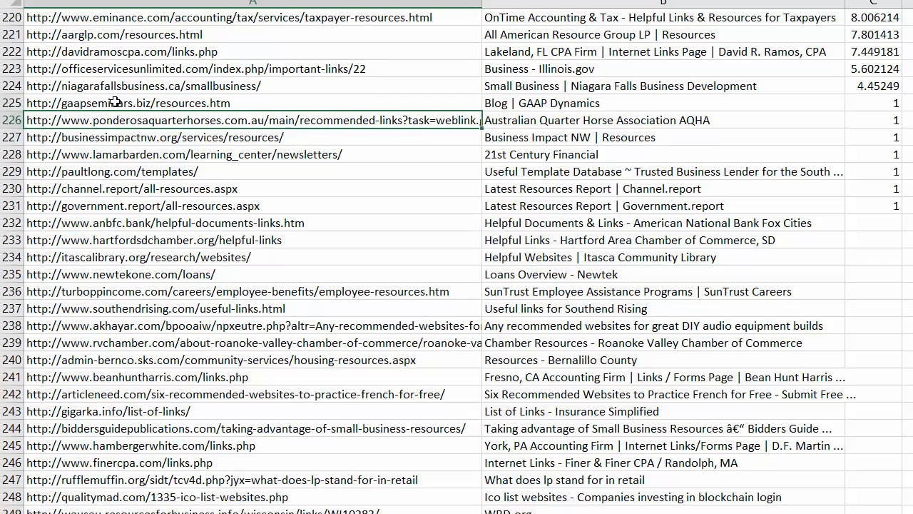
{"action": "left_click_drag", "start_coordinate": [113, 104], "coordinate": [245, 467]}
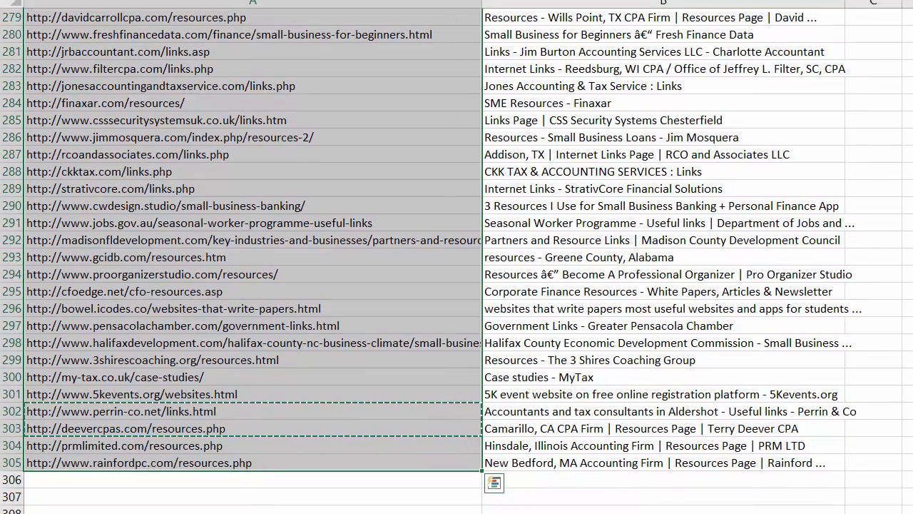
{"action": "key", "text": "ctrl+c"}
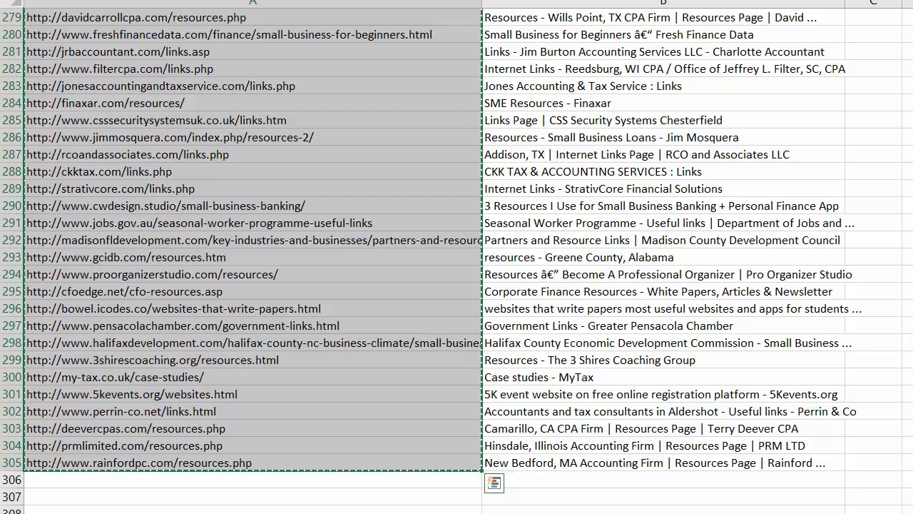
{"action": "key", "text": "alt+Tab"}
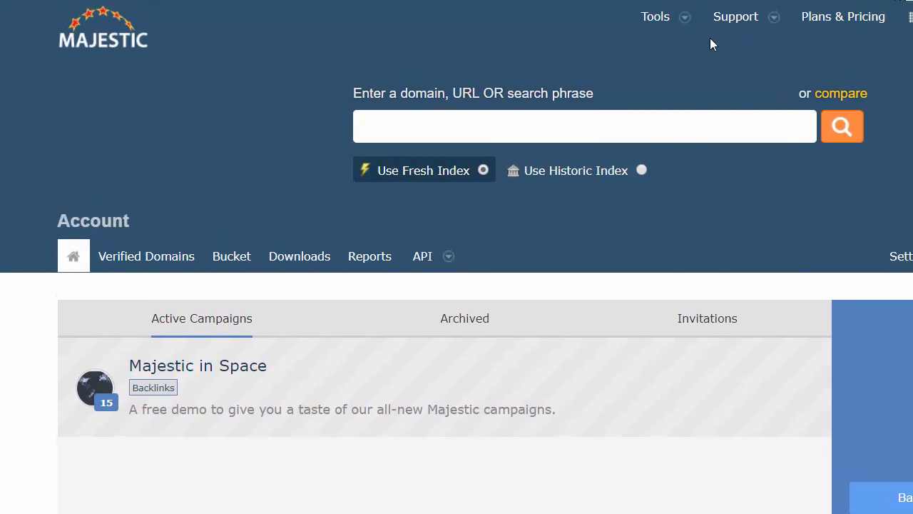
Step: Open the Bulk Backlink Checker and paste in the copied prospect URLs
{"action": "left_click", "coordinate": [654, 20]}
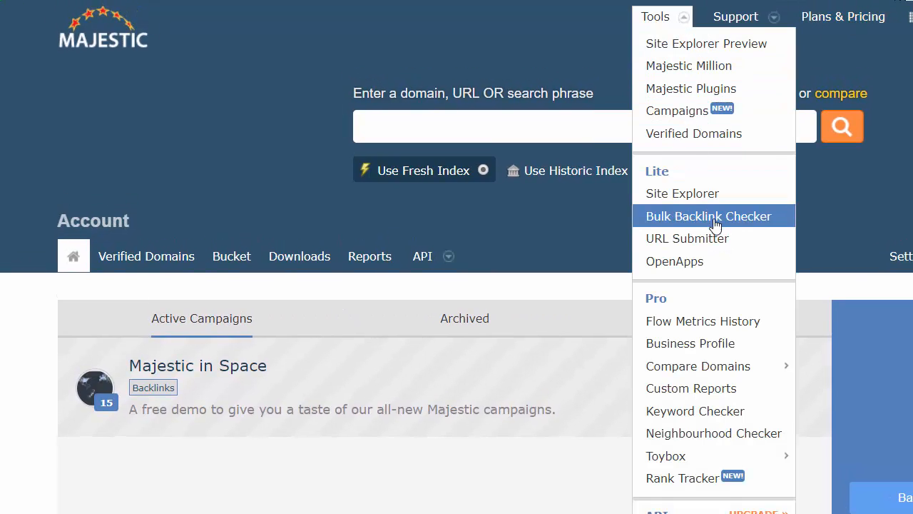
{"action": "mouse_move", "coordinate": [718, 456]}
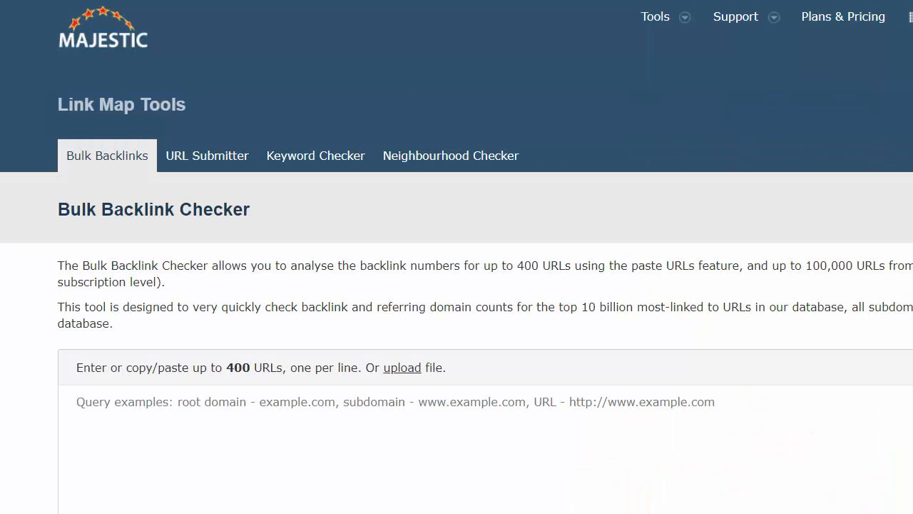
{"action": "scroll", "coordinate": [133, 56], "scroll_direction": "down", "scroll_amount": 5}
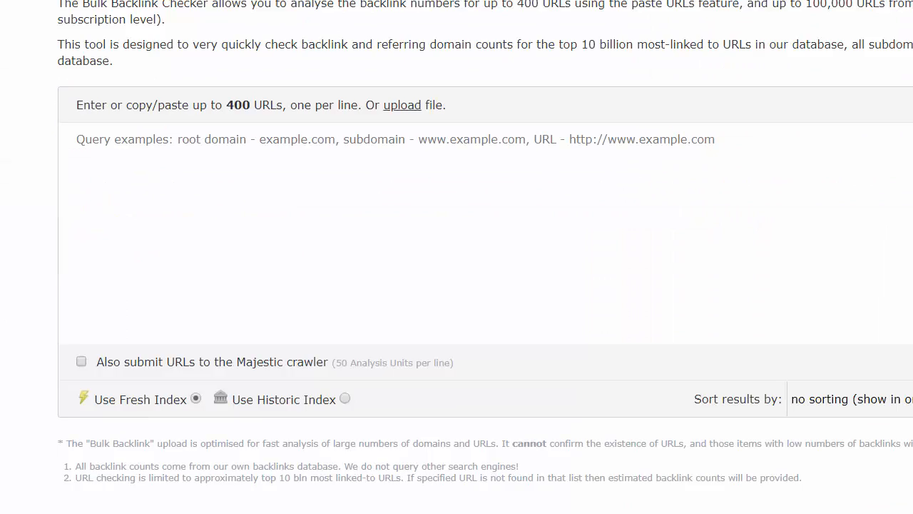
{"action": "left_click", "coordinate": [164, 80]}
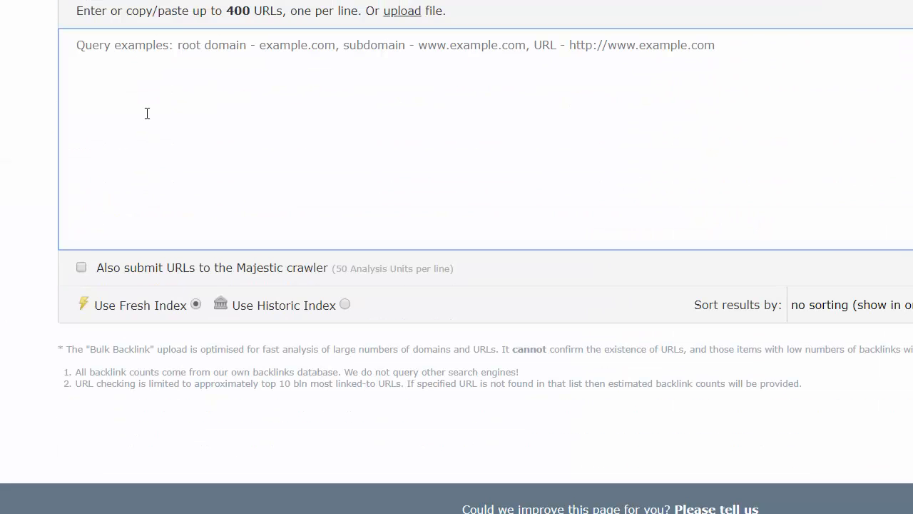
{"action": "key", "text": "ctrl+v"}
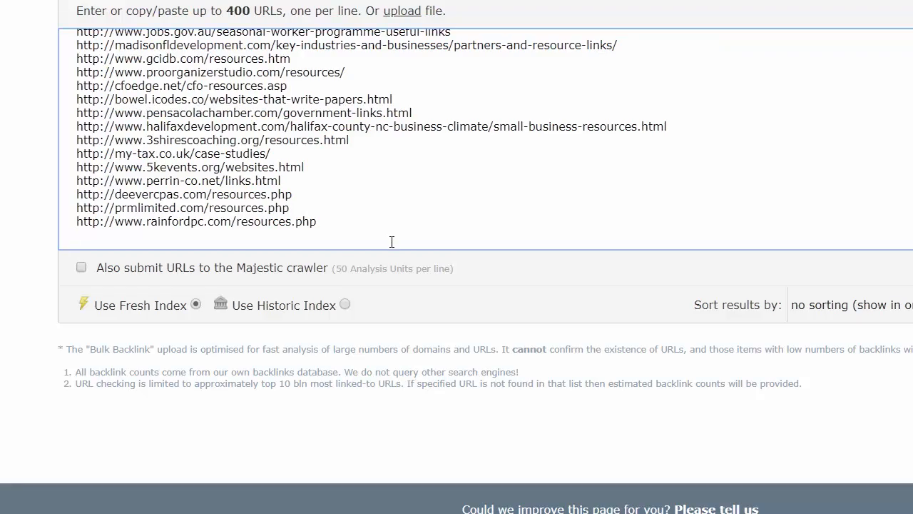
Step: Look over the pasted URL list and run the bulk backlink check against the Fresh Index
{"action": "scroll", "coordinate": [392, 242], "scroll_direction": "up", "scroll_amount": 15}
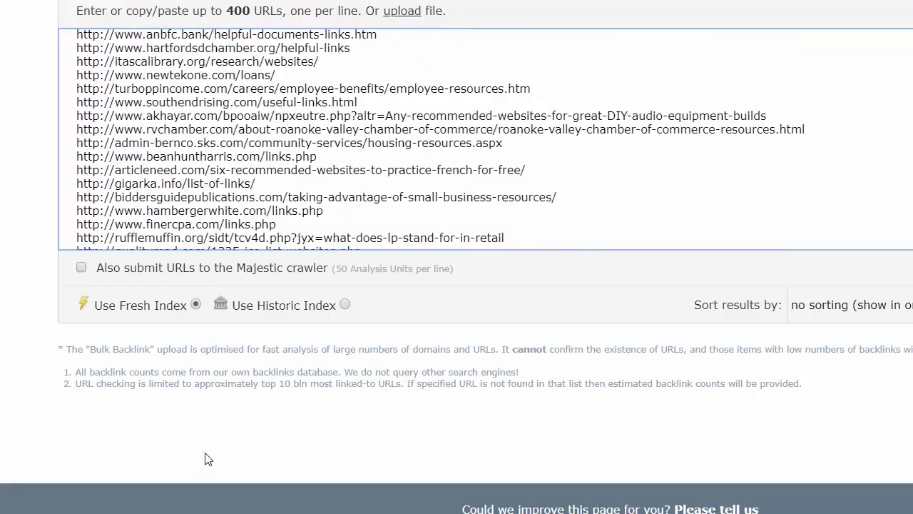
{"action": "scroll", "coordinate": [204, 459], "scroll_direction": "up", "scroll_amount": 4}
{"action": "scroll", "coordinate": [597, 343], "scroll_direction": "down", "scroll_amount": 5}
{"action": "scroll", "coordinate": [663, 259], "scroll_direction": "down", "scroll_amount": 1}
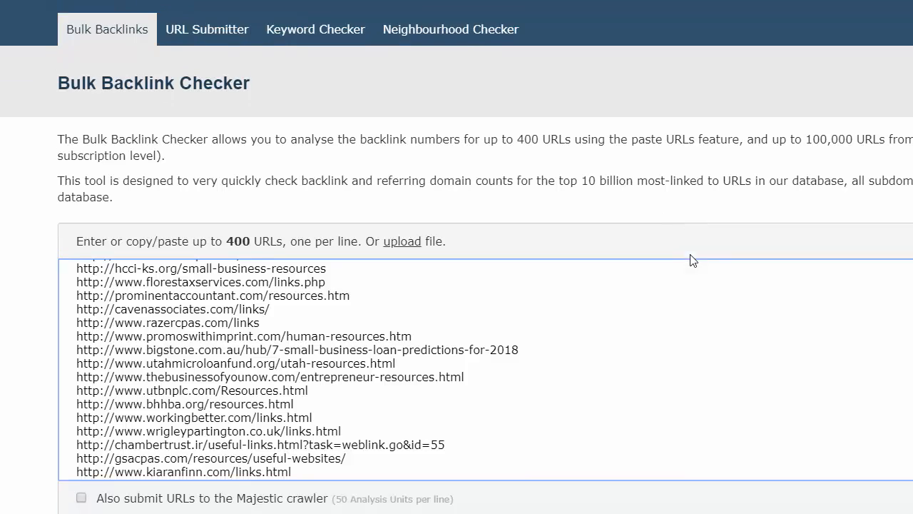
{"action": "scroll", "coordinate": [690, 261], "scroll_direction": "down", "scroll_amount": 3}
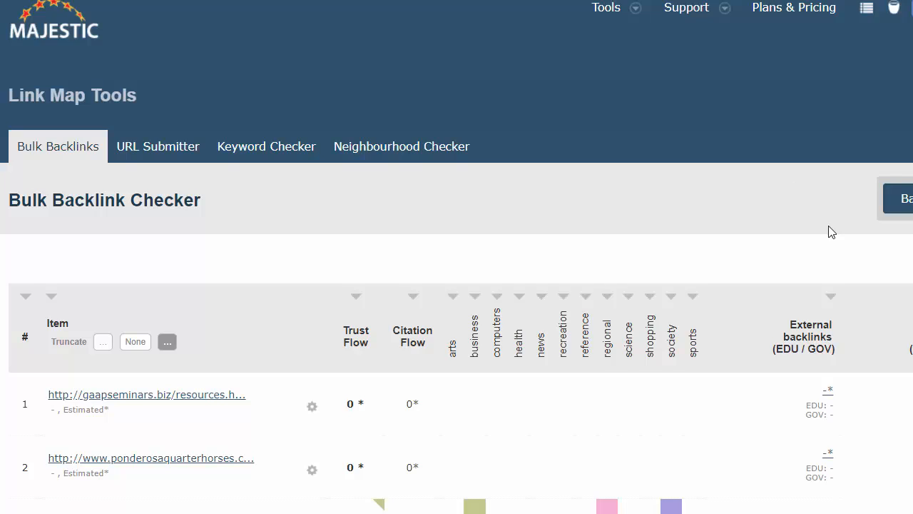
Step: Sort the bulk backlink results by Trust Flow from highest to lowest
{"action": "scroll", "coordinate": [828, 228], "scroll_direction": "down", "scroll_amount": 3}
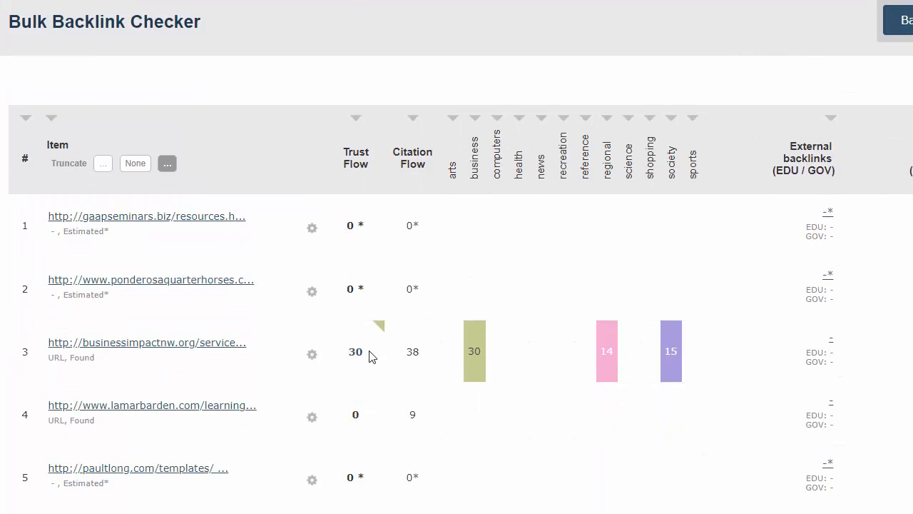
{"action": "left_click", "coordinate": [357, 127]}
{"action": "left_click", "coordinate": [356, 139]}
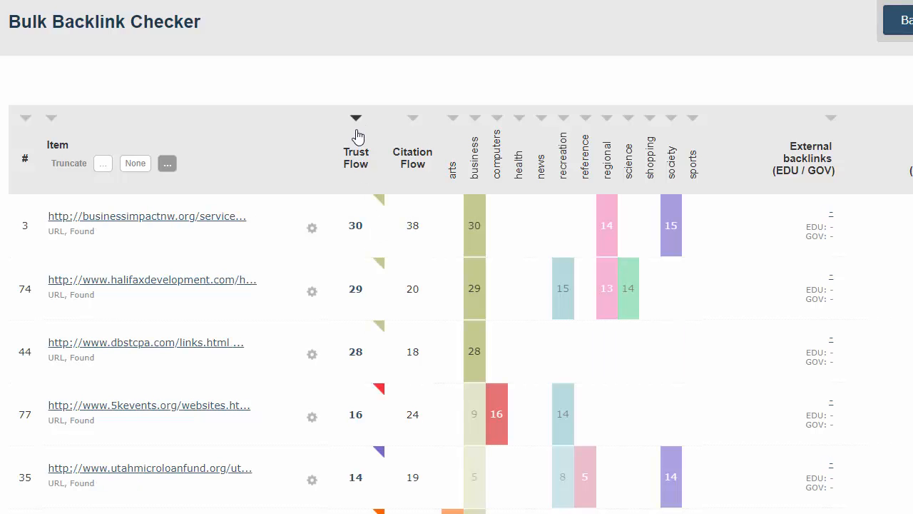
Step: Examine the Trust Flow scores down the sorted results, and switch back to Excel to review the prospects with a DA of 1 or none
{"action": "scroll", "coordinate": [188, 287], "scroll_direction": "down", "scroll_amount": 3}
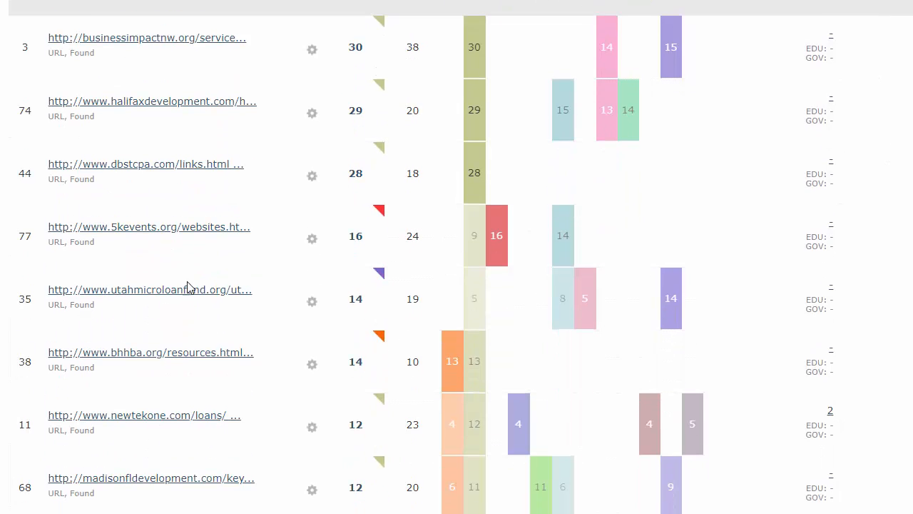
{"action": "scroll", "coordinate": [286, 329], "scroll_direction": "up", "scroll_amount": 3}
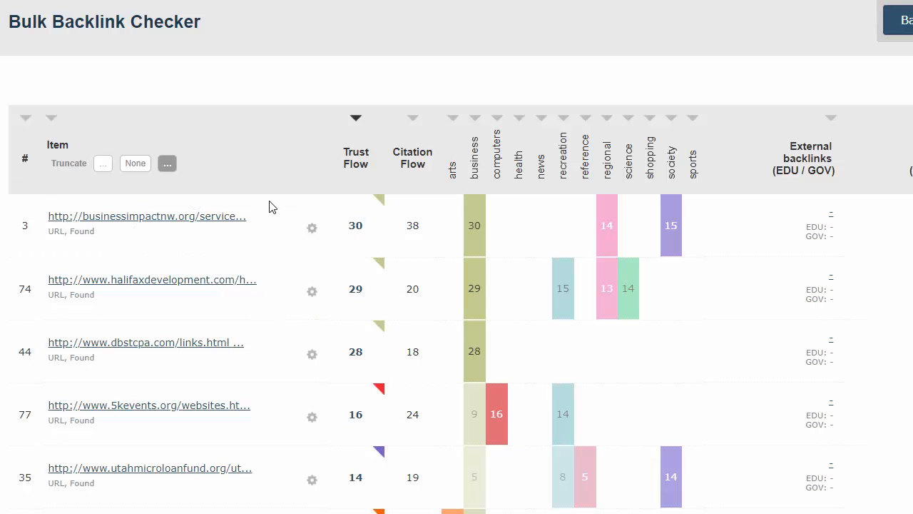
{"action": "scroll", "coordinate": [353, 249], "scroll_direction": "down", "scroll_amount": 15}
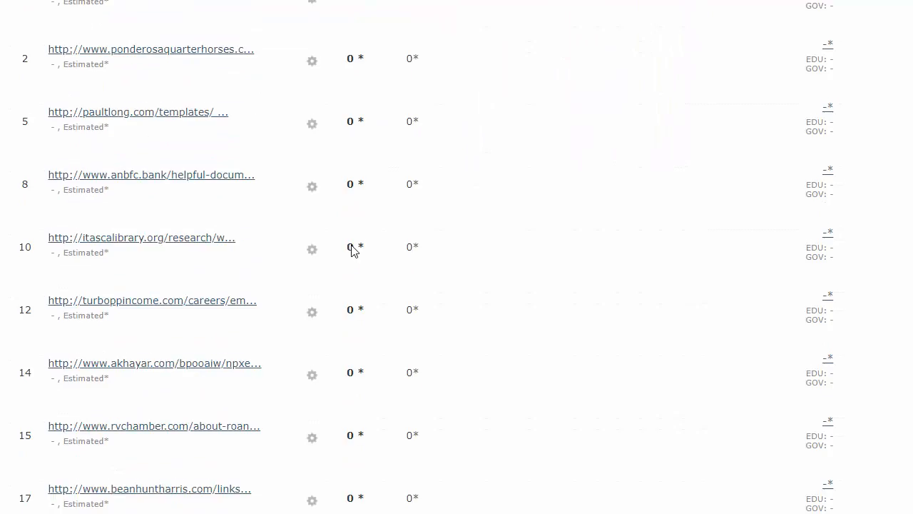
{"action": "scroll", "coordinate": [352, 250], "scroll_direction": "down", "scroll_amount": 8}
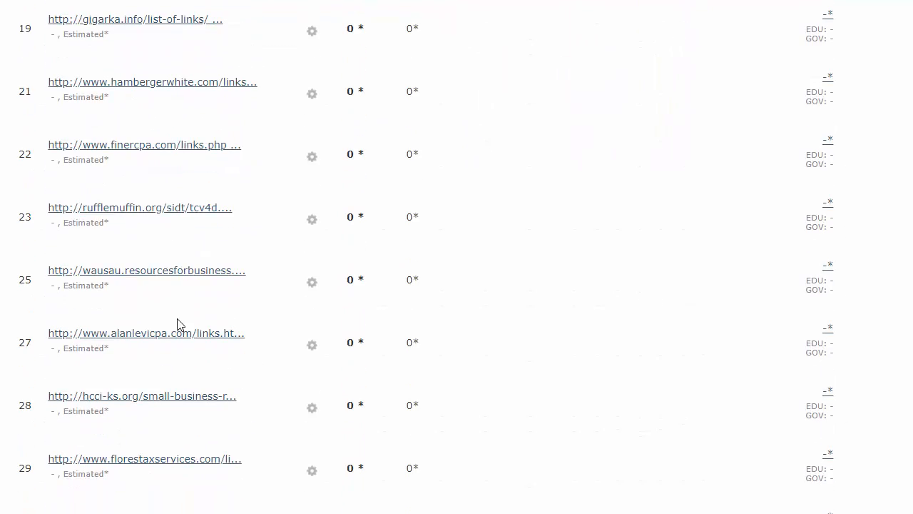
{"action": "scroll", "coordinate": [178, 324], "scroll_direction": "up", "scroll_amount": 14}
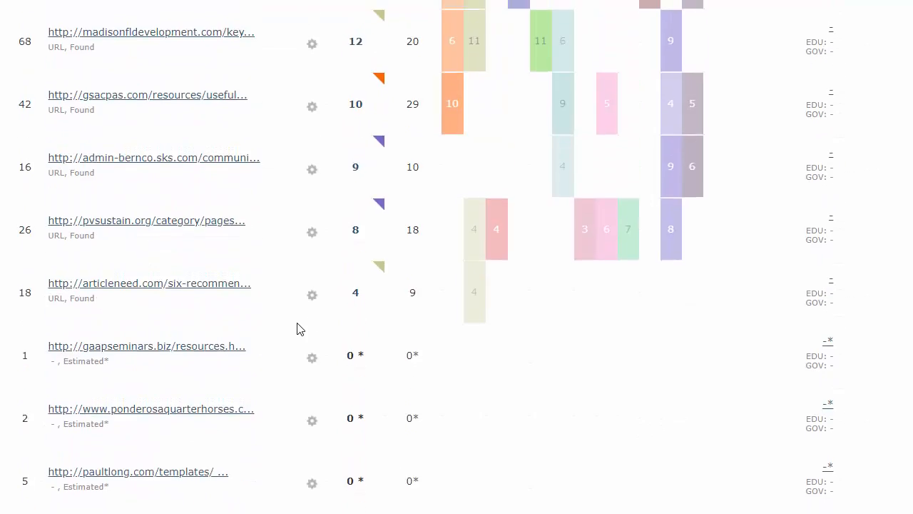
{"action": "scroll", "coordinate": [297, 328], "scroll_direction": "up", "scroll_amount": 5}
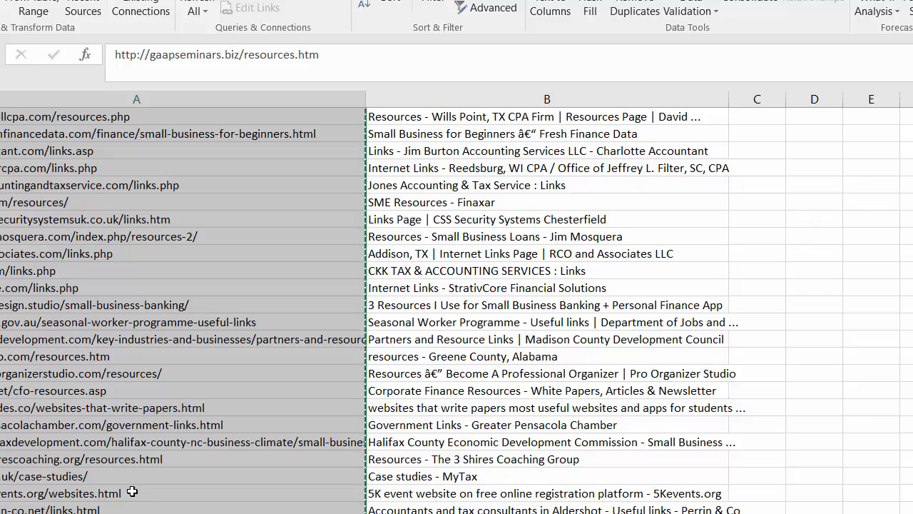
{"action": "scroll", "coordinate": [132, 491], "scroll_direction": "down", "scroll_amount": 10}
{"action": "scroll", "coordinate": [133, 488], "scroll_direction": "up", "scroll_amount": 16}
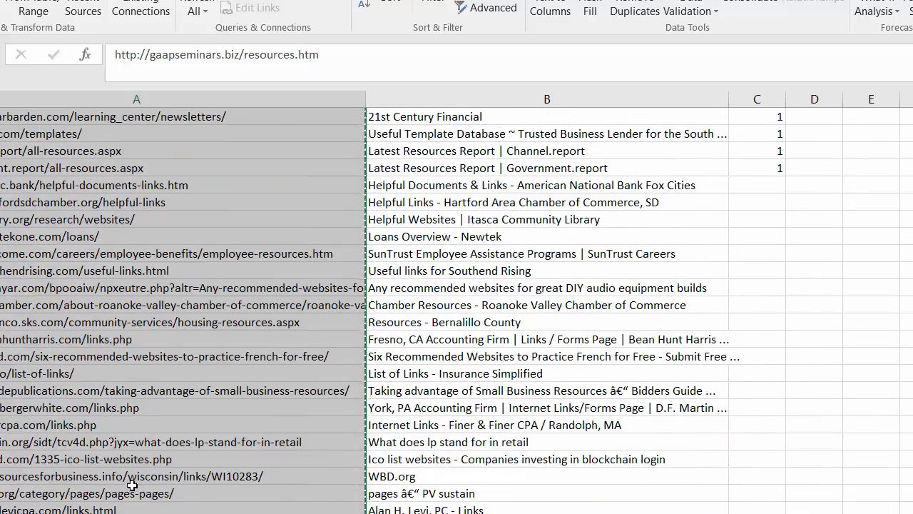
{"action": "scroll", "coordinate": [133, 481], "scroll_direction": "down", "scroll_amount": 5}
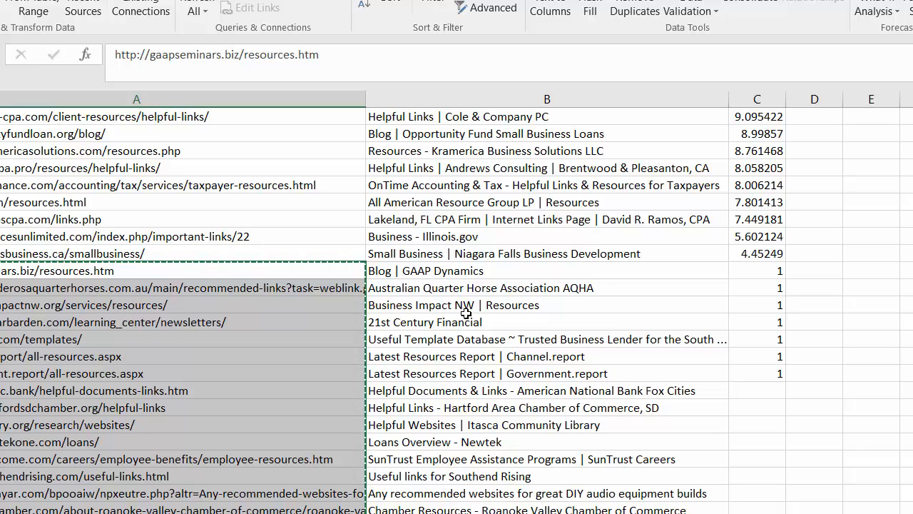
{"action": "scroll", "coordinate": [465, 312], "scroll_direction": "down", "scroll_amount": 1}
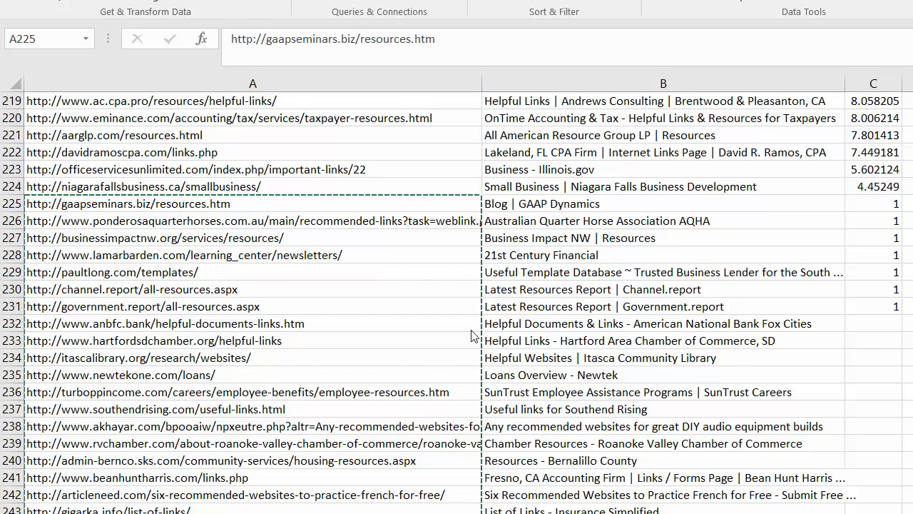
{"action": "key", "text": "ctrl+shift+Down"}
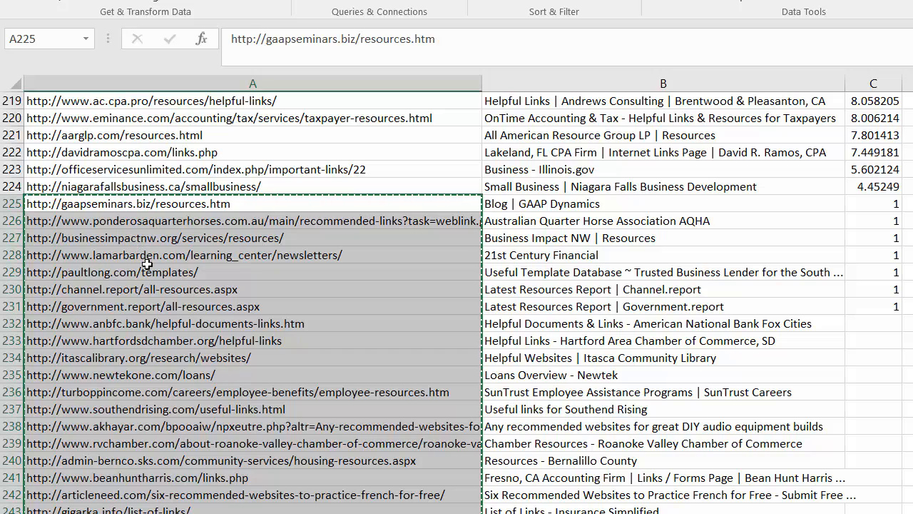
{"action": "right_click", "coordinate": [9, 203]}
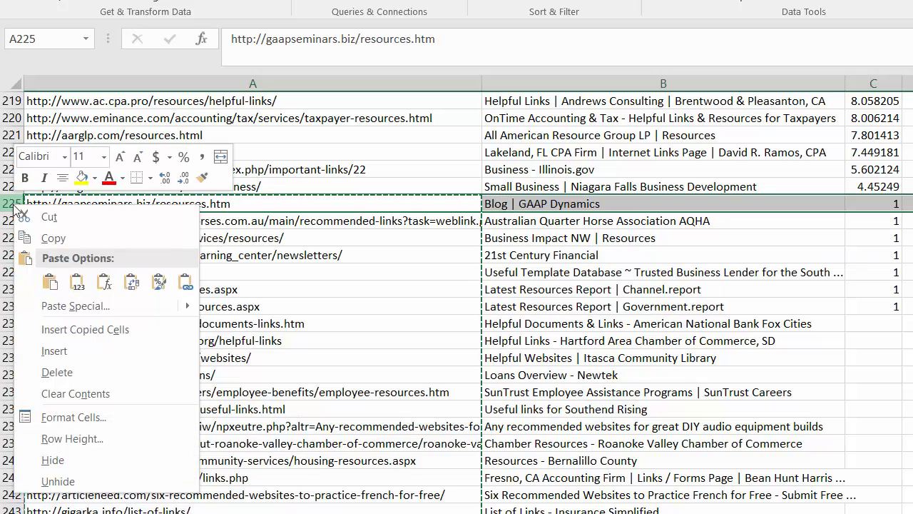
{"action": "key", "text": "Escape"}
{"action": "left_click_drag", "start_coordinate": [304, 203], "coordinate": [294, 506]}
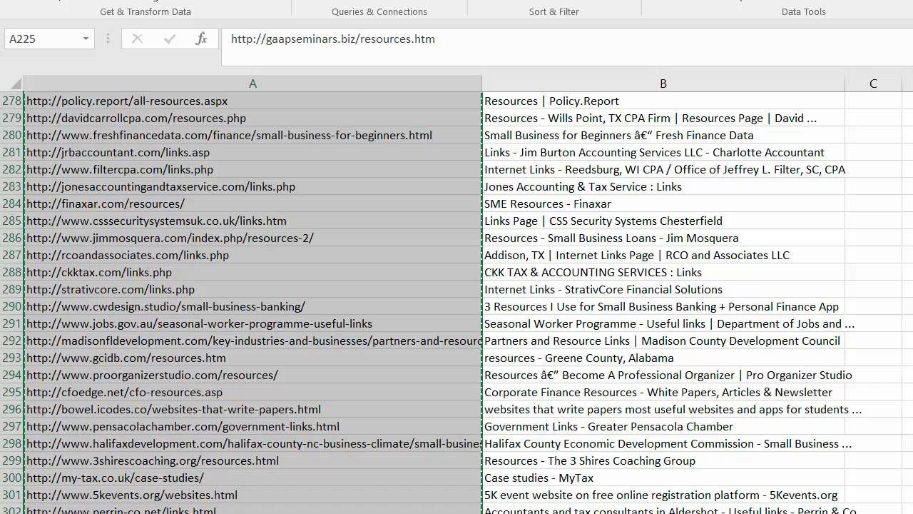
{"action": "right_click", "coordinate": [18, 513]}
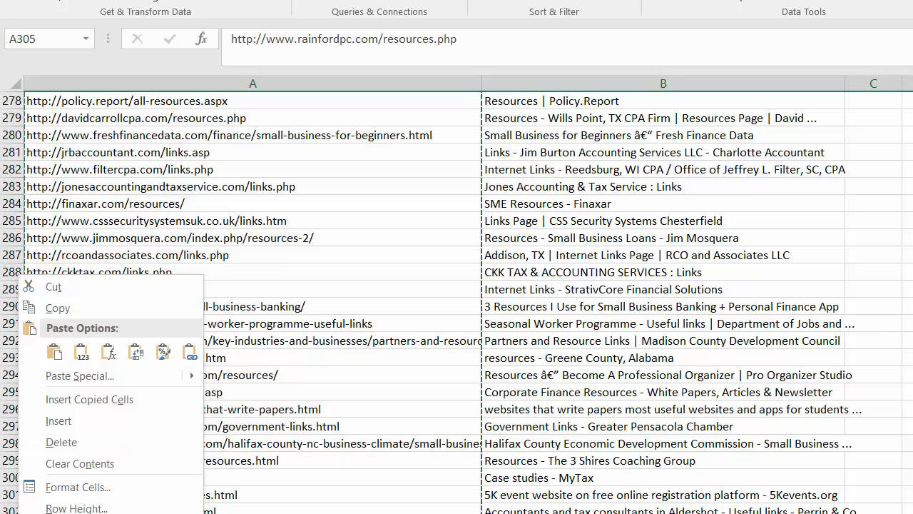
{"action": "key", "text": "Escape"}
{"action": "left_click_drag", "start_coordinate": [147, 513], "coordinate": [169, 329]}
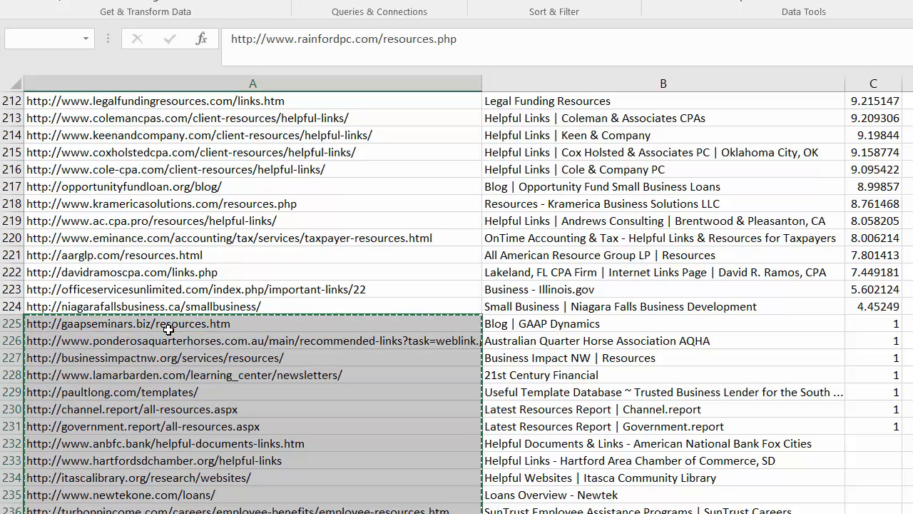
{"action": "left_click", "coordinate": [12, 323]}
{"action": "right_click", "coordinate": [12, 324]}
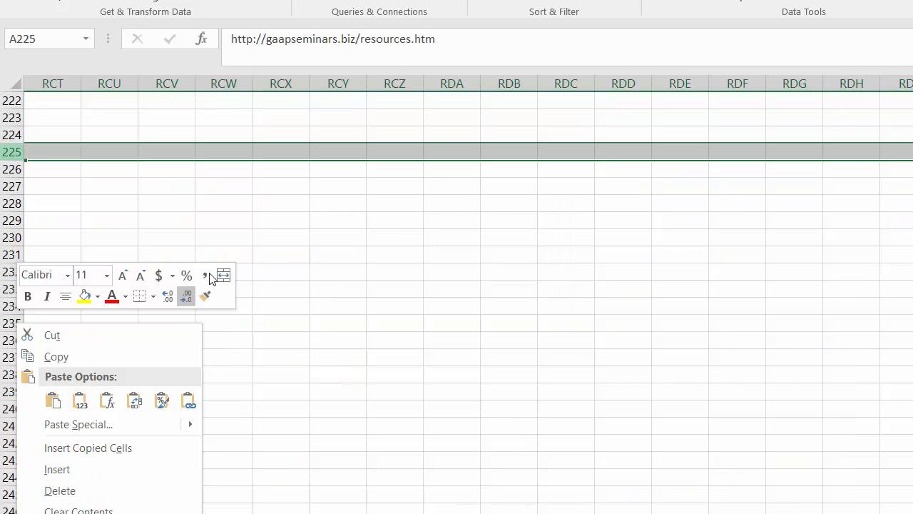
{"action": "left_click", "coordinate": [247, 243]}
{"action": "scroll", "coordinate": [239, 296], "scroll_direction": "up", "scroll_amount": 7}
{"action": "scroll", "coordinate": [239, 297], "scroll_direction": "up", "scroll_amount": 20}
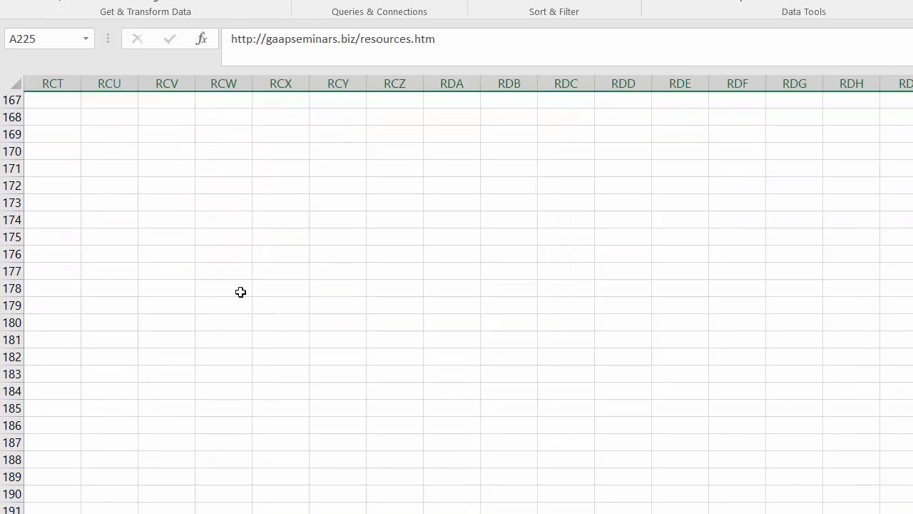
{"action": "scroll", "coordinate": [244, 283], "scroll_direction": "up", "scroll_amount": 17}
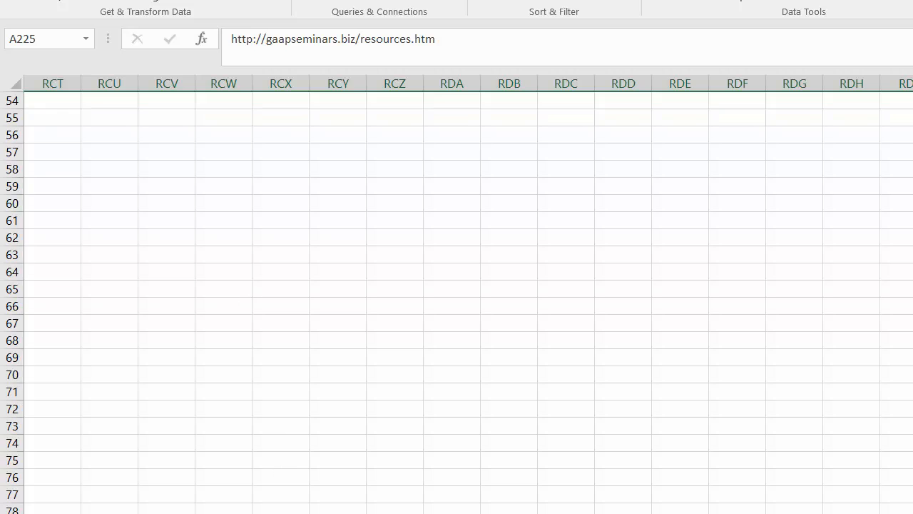
{"action": "left_click_drag", "start_coordinate": [427, 510], "coordinate": [3, 376]}
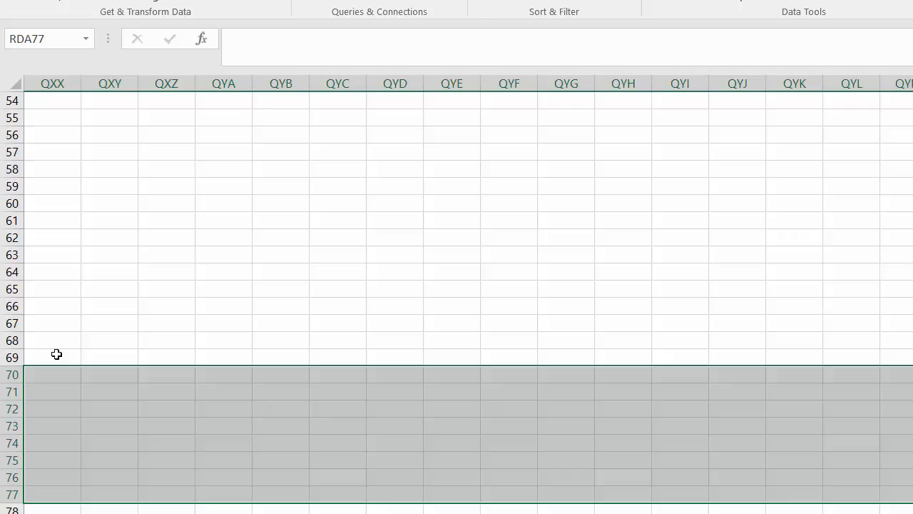
{"action": "key", "text": "Home"}
{"action": "scroll", "coordinate": [57, 355], "scroll_direction": "down", "scroll_amount": 20}
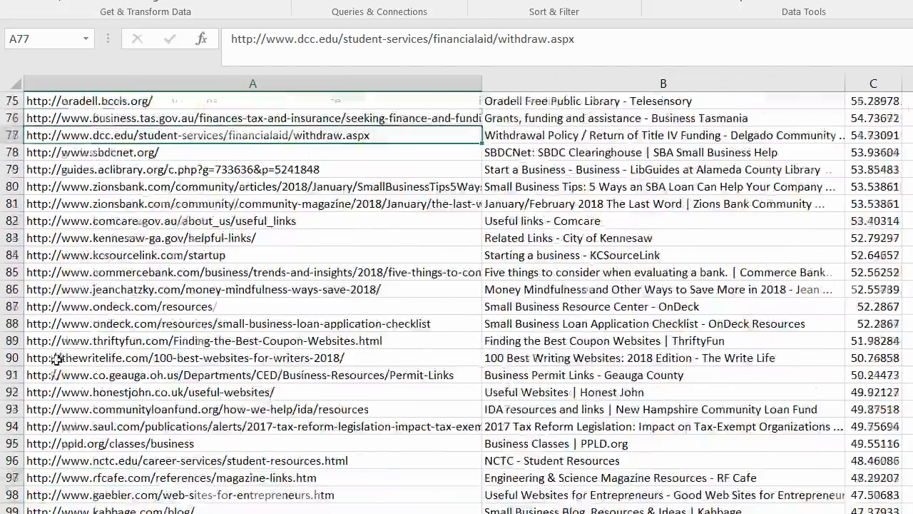
{"action": "scroll", "coordinate": [74, 404], "scroll_direction": "down", "scroll_amount": 20}
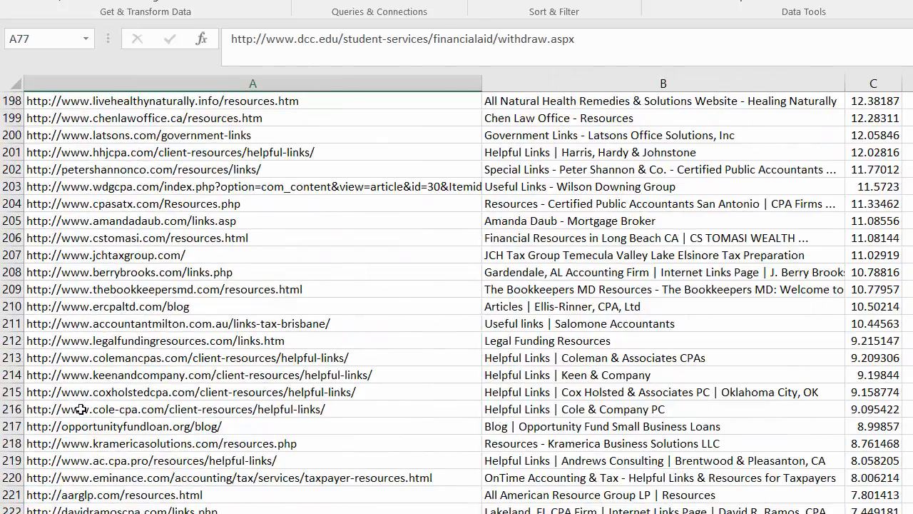
{"action": "scroll", "coordinate": [86, 410], "scroll_direction": "up", "scroll_amount": 5}
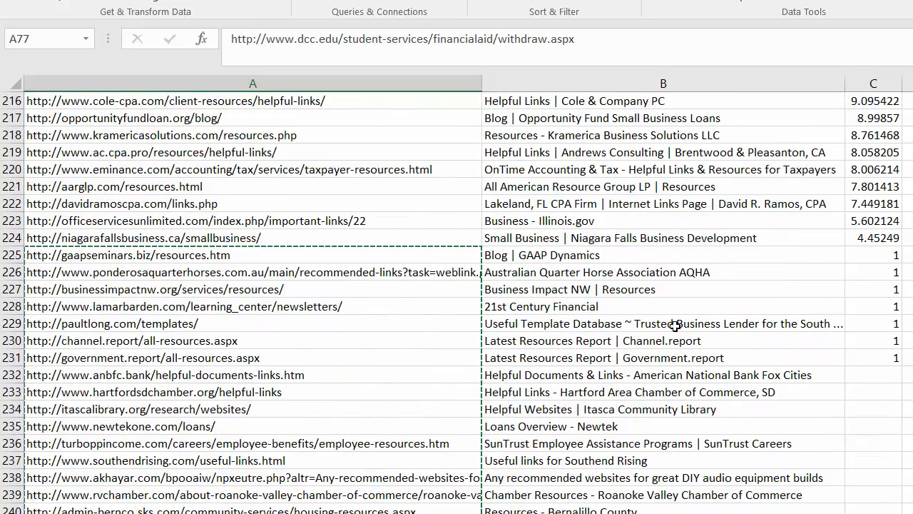
Step: Delete the entire rows 225 to 305, which hold the prospects with a DA of 1 or none
{"action": "left_click_drag", "start_coordinate": [446, 259], "coordinate": [331, 386]}
{"action": "right_click", "coordinate": [331, 391]}
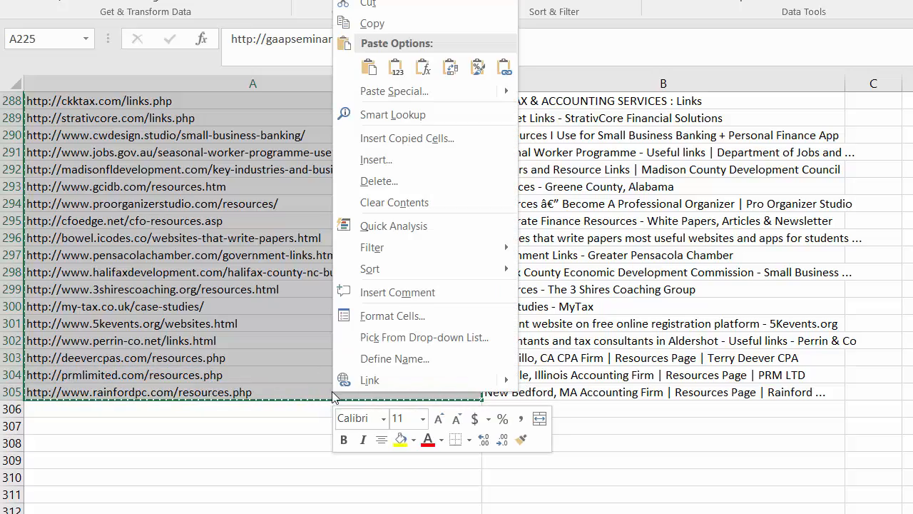
{"action": "left_click", "coordinate": [420, 177]}
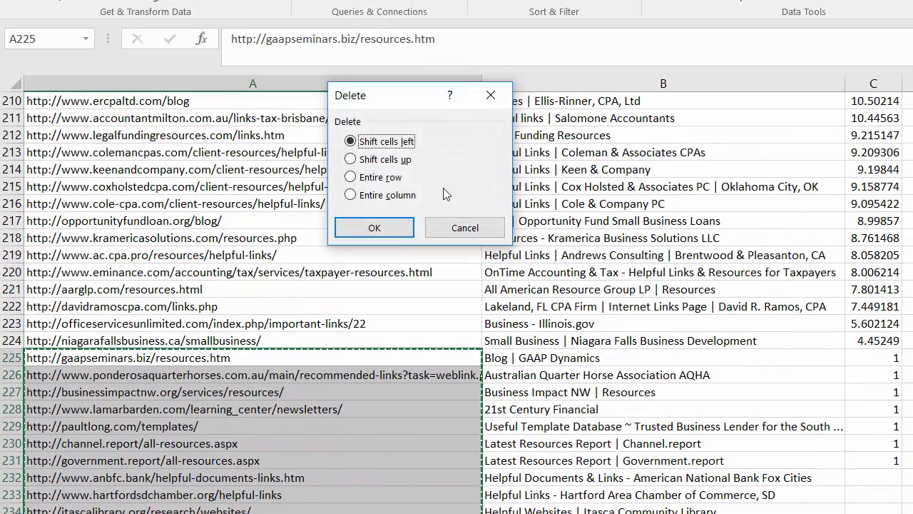
{"action": "left_click", "coordinate": [381, 177]}
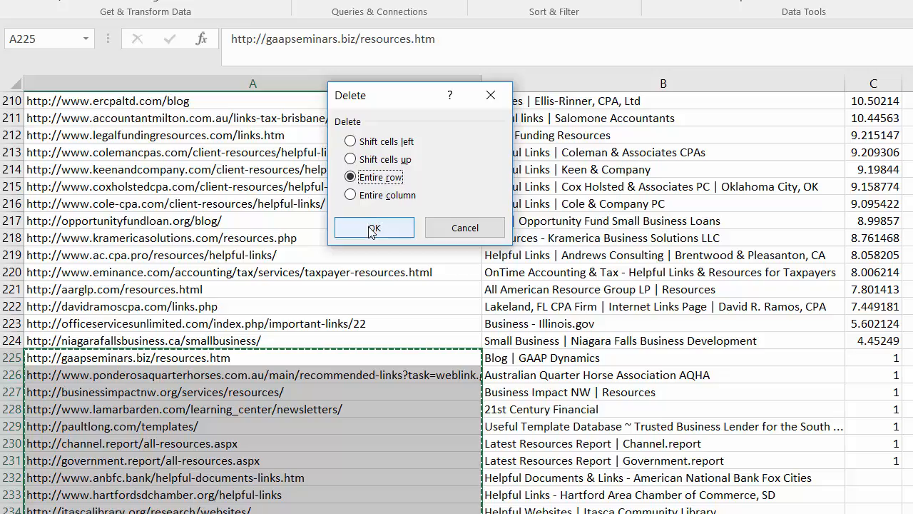
{"action": "left_click", "coordinate": [367, 226]}
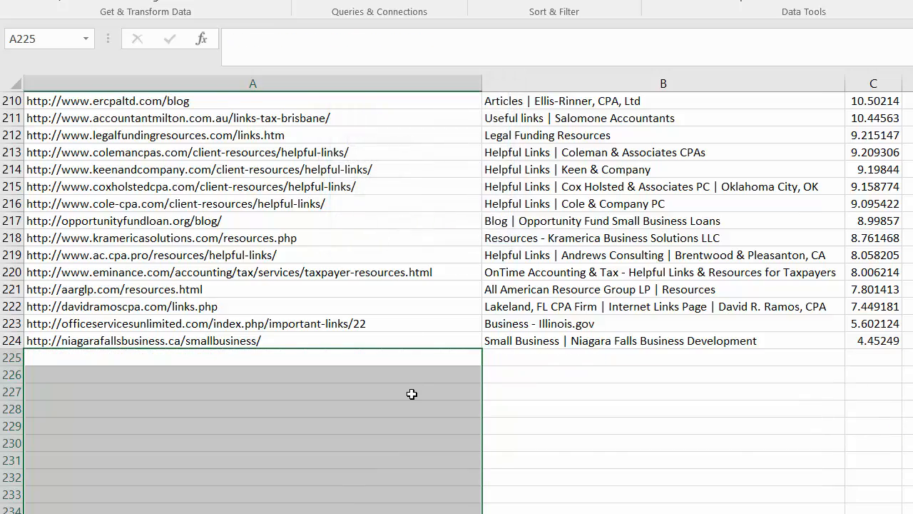
Step: Review the remaining link prospects from the highest DA down, checking their URLs, titles and DA scores
{"action": "scroll", "coordinate": [411, 394], "scroll_direction": "up", "scroll_amount": 7}
{"action": "scroll", "coordinate": [402, 413], "scroll_direction": "up", "scroll_amount": 20}
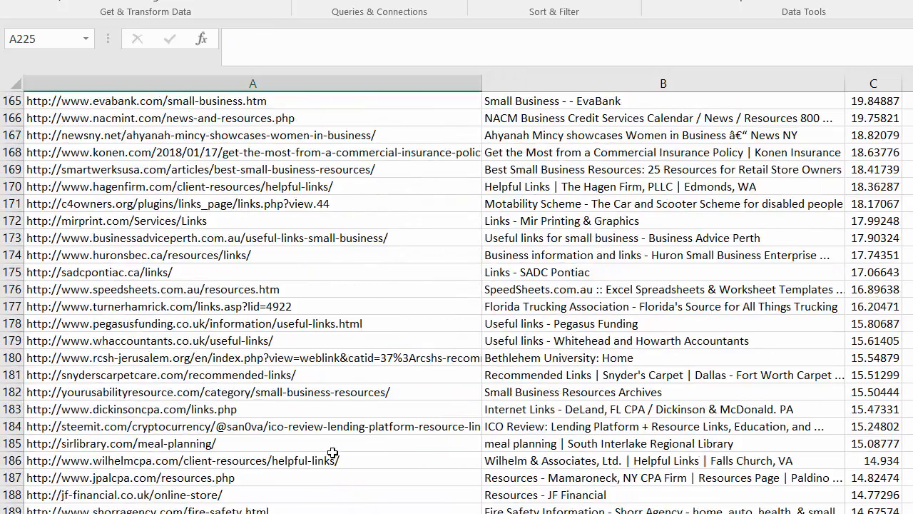
{"action": "scroll", "coordinate": [343, 446], "scroll_direction": "up", "scroll_amount": 20}
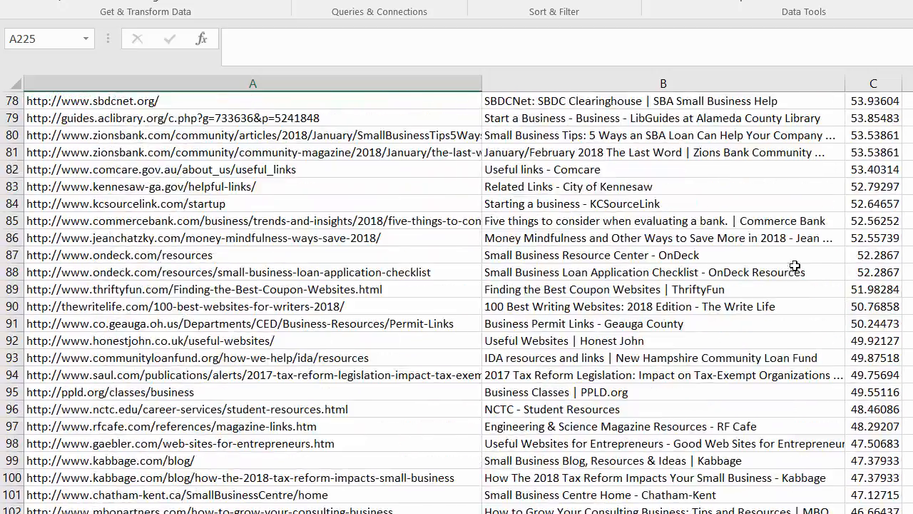
{"action": "scroll", "coordinate": [687, 307], "scroll_direction": "up", "scroll_amount": 7}
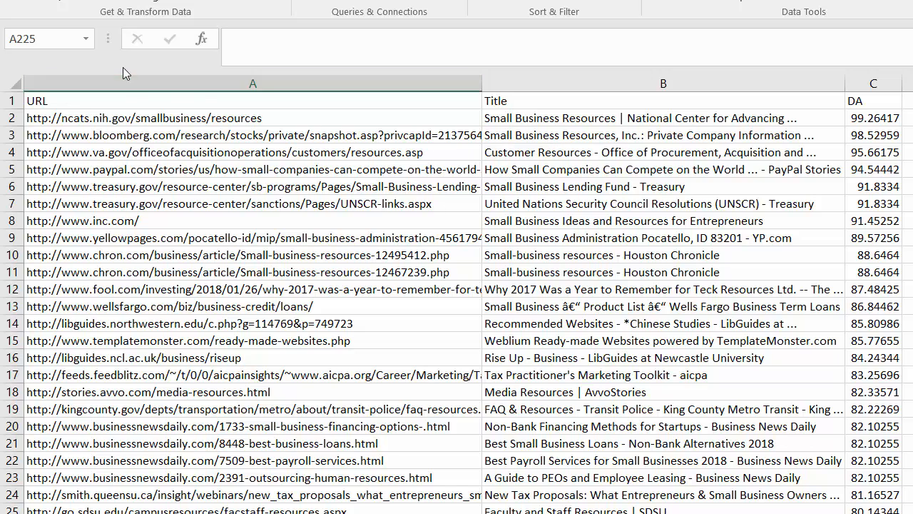
{"action": "left_click", "coordinate": [107, 123]}
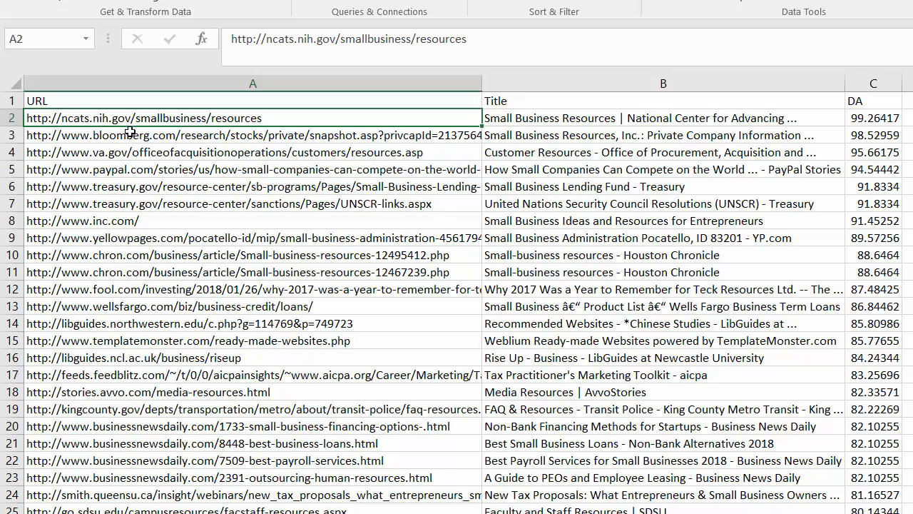
{"action": "scroll", "coordinate": [221, 280], "scroll_direction": "down", "scroll_amount": 2}
{"action": "scroll", "coordinate": [223, 282], "scroll_direction": "down", "scroll_amount": 1}
{"action": "scroll", "coordinate": [323, 287], "scroll_direction": "down", "scroll_amount": 3}
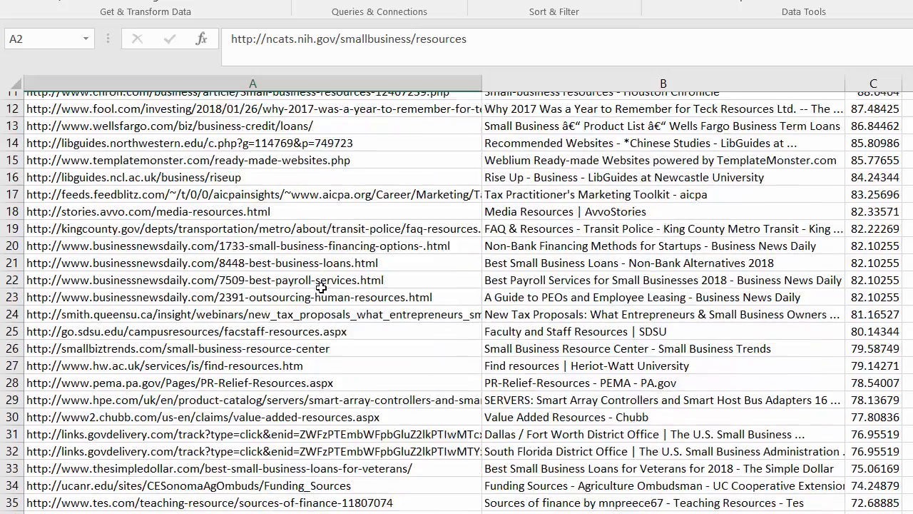
{"action": "scroll", "coordinate": [565, 366], "scroll_direction": "down", "scroll_amount": 6}
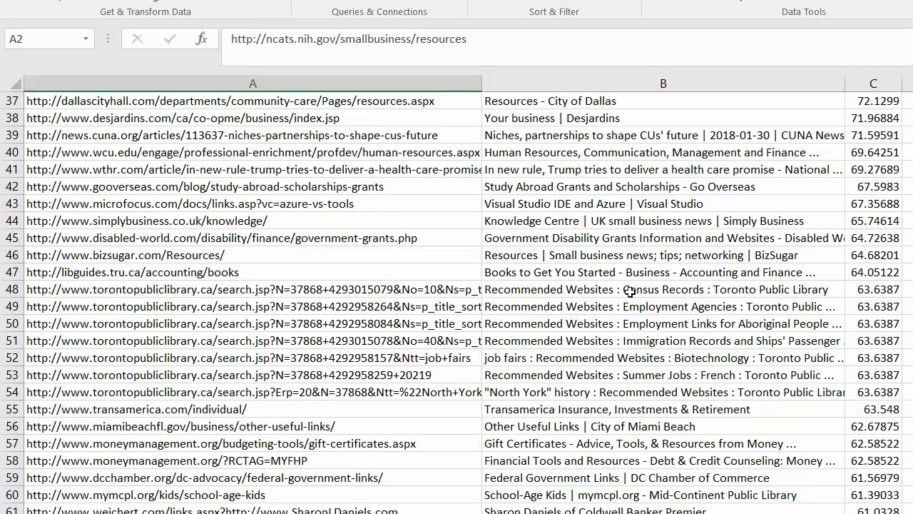
{"action": "scroll", "coordinate": [642, 307], "scroll_direction": "down", "scroll_amount": 5}
{"action": "scroll", "coordinate": [585, 293], "scroll_direction": "down", "scroll_amount": 3}
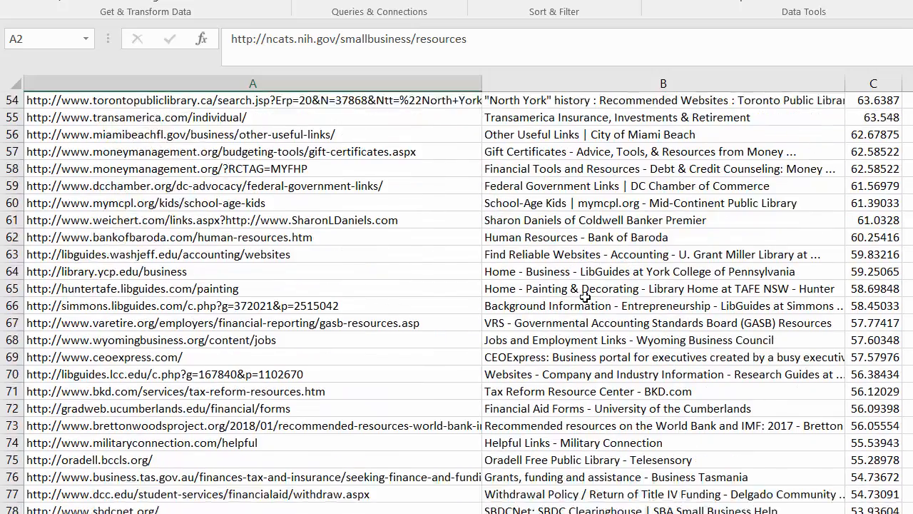
{"action": "scroll", "coordinate": [585, 295], "scroll_direction": "down", "scroll_amount": 4}
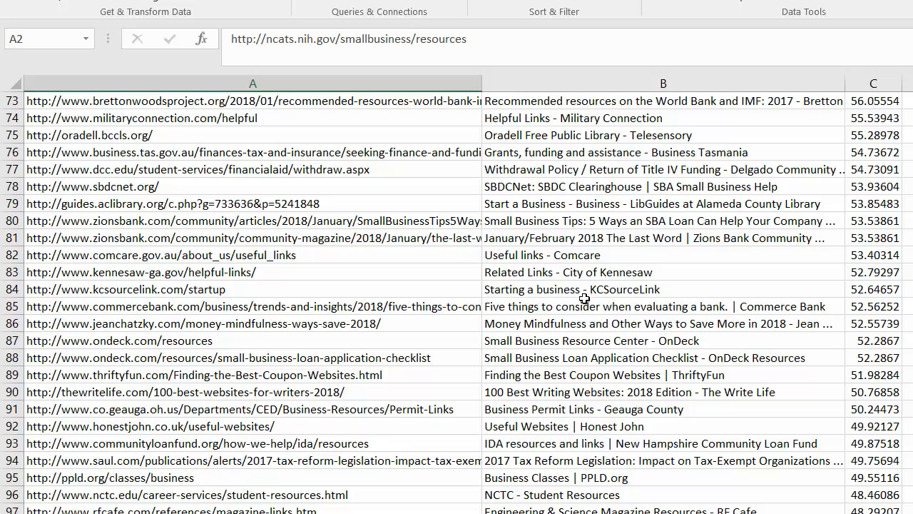
{"action": "scroll", "coordinate": [681, 290], "scroll_direction": "down", "scroll_amount": 7}
{"action": "scroll", "coordinate": [678, 292], "scroll_direction": "down", "scroll_amount": 5}
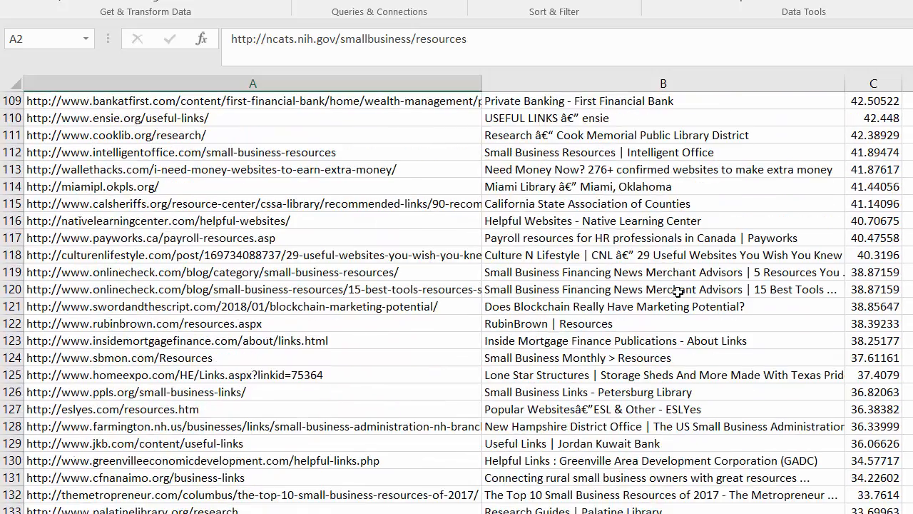
{"action": "scroll", "coordinate": [677, 292], "scroll_direction": "down", "scroll_amount": 2}
{"action": "scroll", "coordinate": [678, 292], "scroll_direction": "down", "scroll_amount": 4}
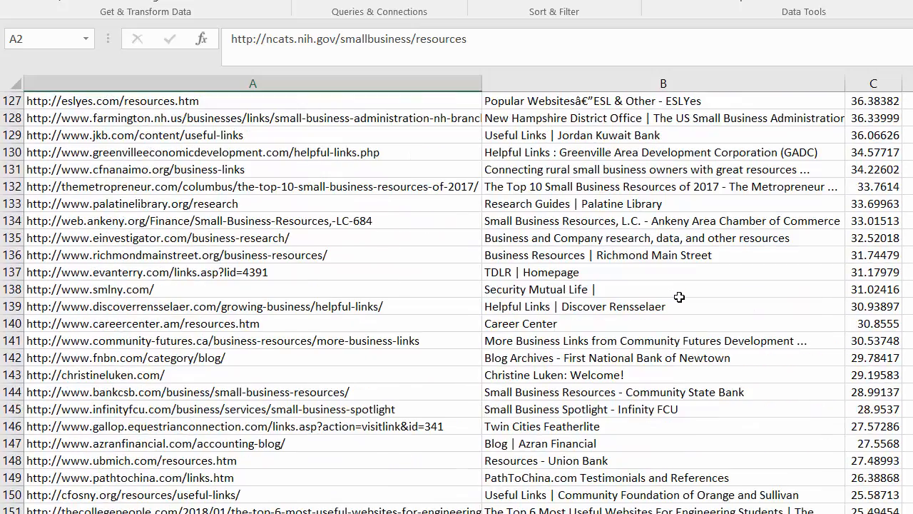
{"action": "scroll", "coordinate": [662, 308], "scroll_direction": "down", "scroll_amount": 10}
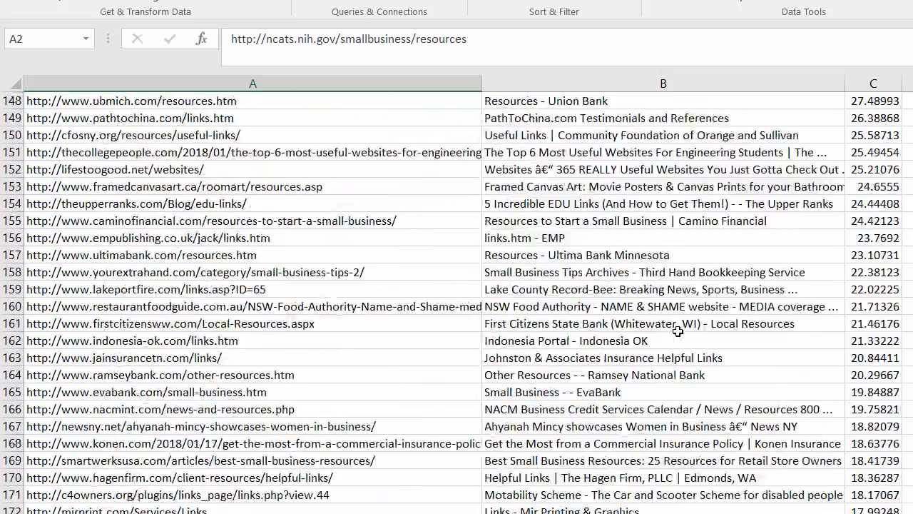
{"action": "scroll", "coordinate": [677, 328], "scroll_direction": "up", "scroll_amount": 20}
{"action": "scroll", "coordinate": [707, 302], "scroll_direction": "up", "scroll_amount": 12}
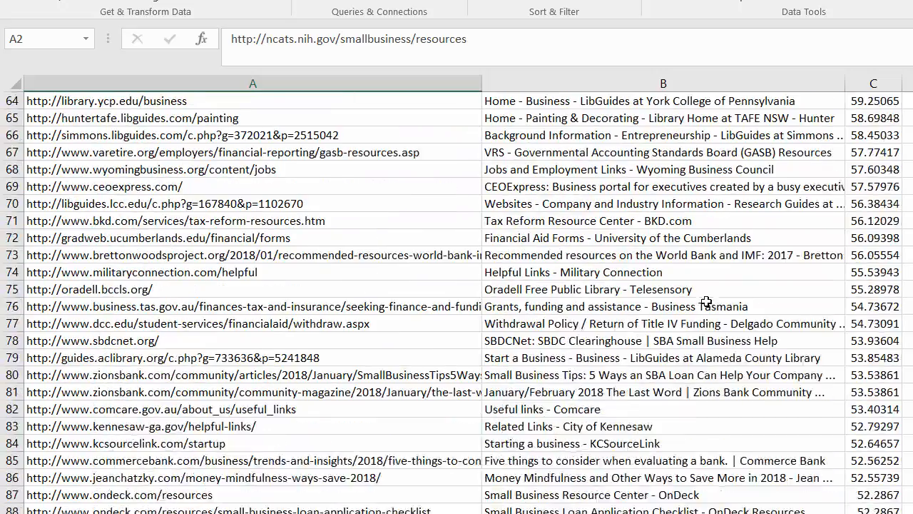
{"action": "scroll", "coordinate": [456, 299], "scroll_direction": "up", "scroll_amount": 20}
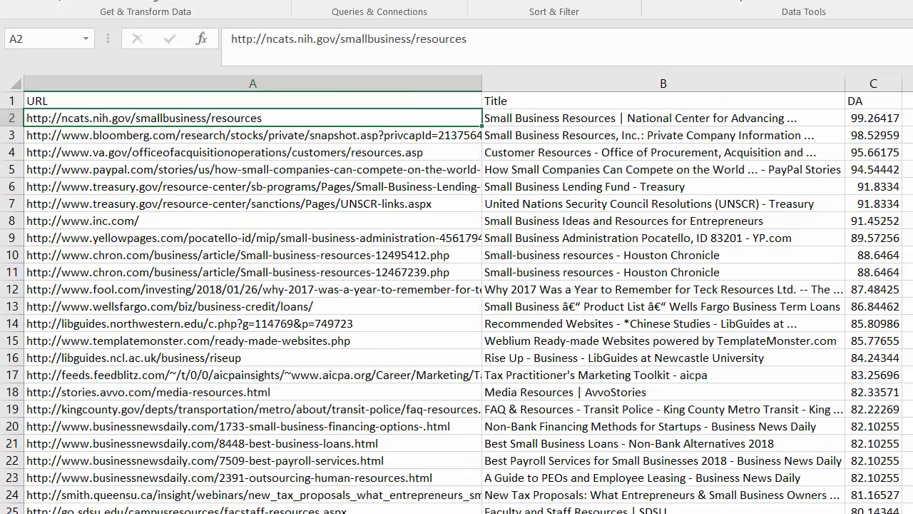
Step: Copy the prospect URLs in cells A3 to A24
{"action": "left_click", "coordinate": [238, 173]}
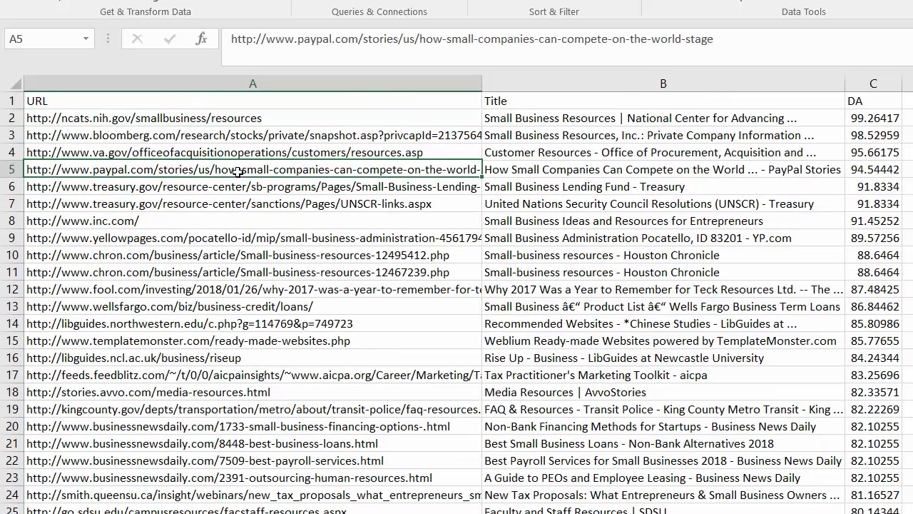
{"action": "left_click", "coordinate": [213, 138]}
{"action": "left_click_drag", "start_coordinate": [213, 137], "coordinate": [246, 500]}
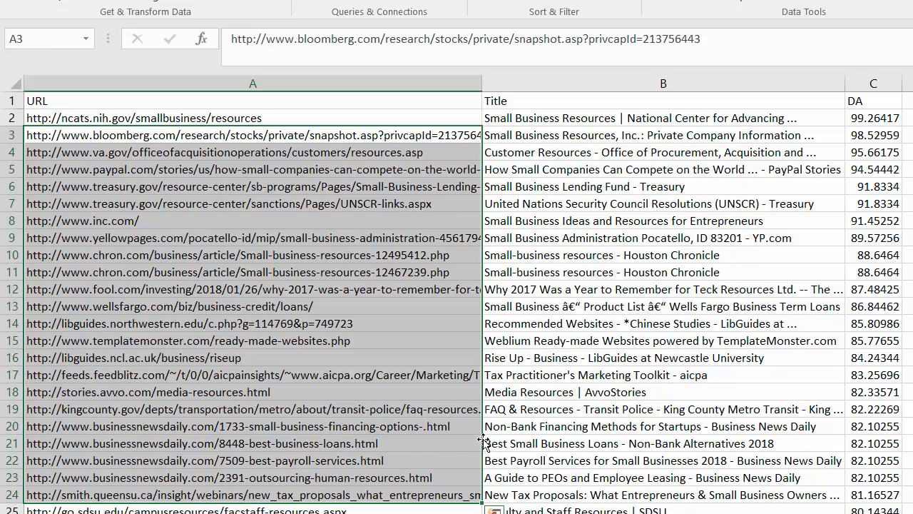
{"action": "key", "text": "ctrl+c"}
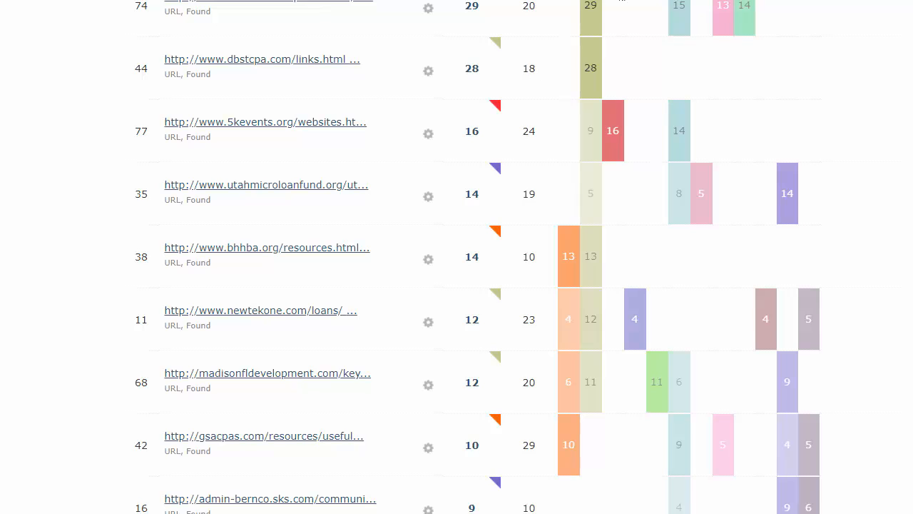
{"action": "key", "text": "ctrl+t"}
{"action": "type", "text": "u"}
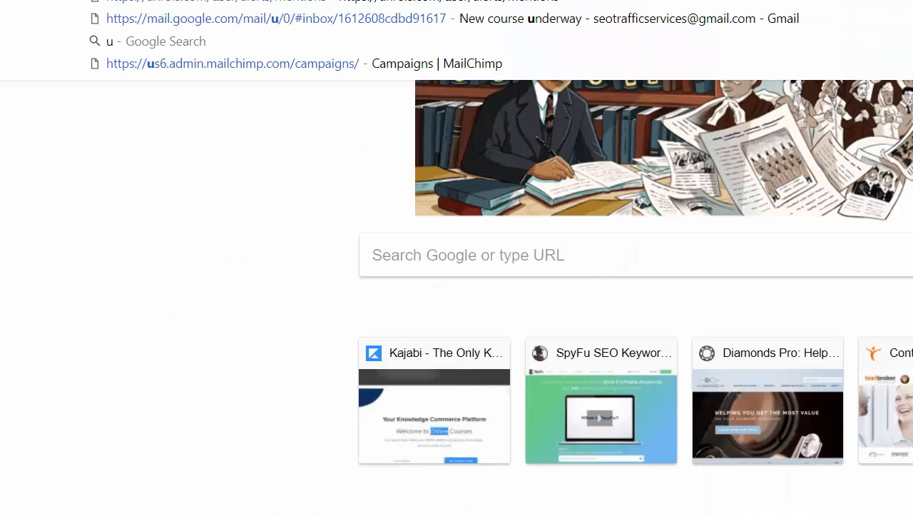
{"action": "type", "text": "rl"}
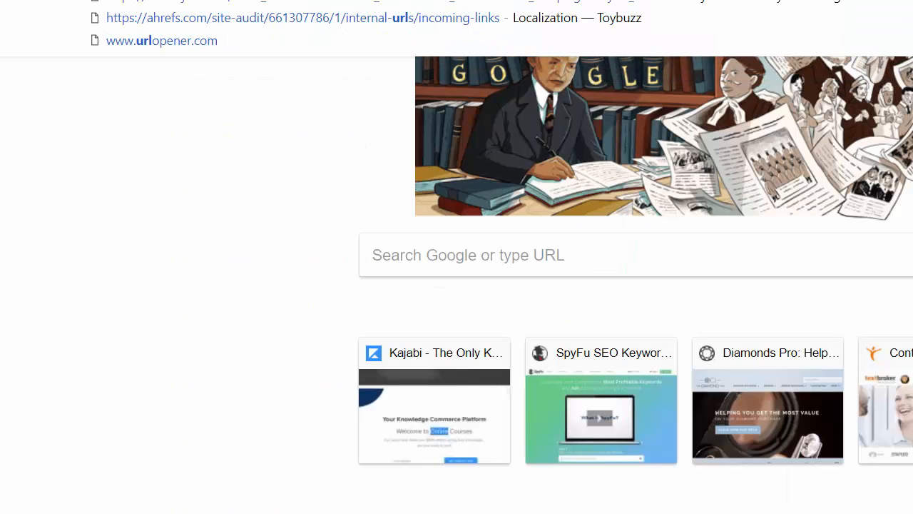
{"action": "key", "text": "Return"}
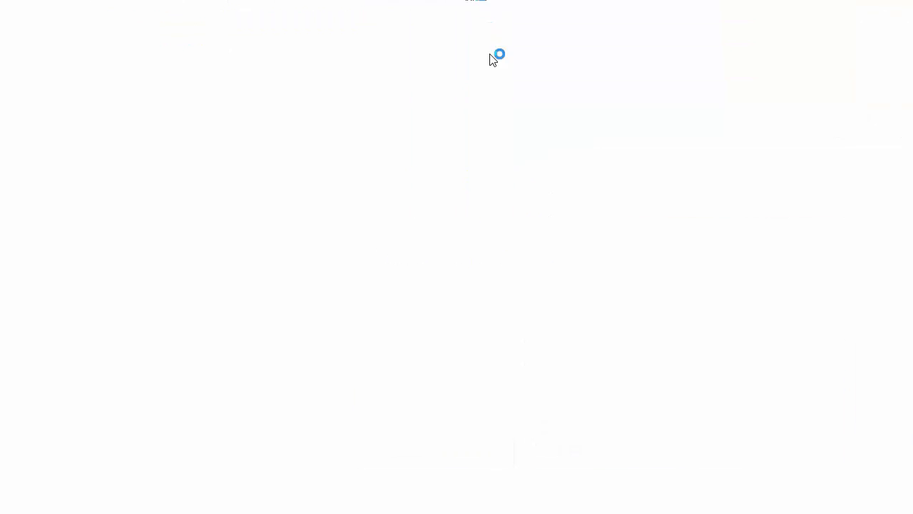
Step: Paste the copied URLs into the URL field, submit the list and open all the pages at once
{"action": "left_click", "coordinate": [394, 286]}
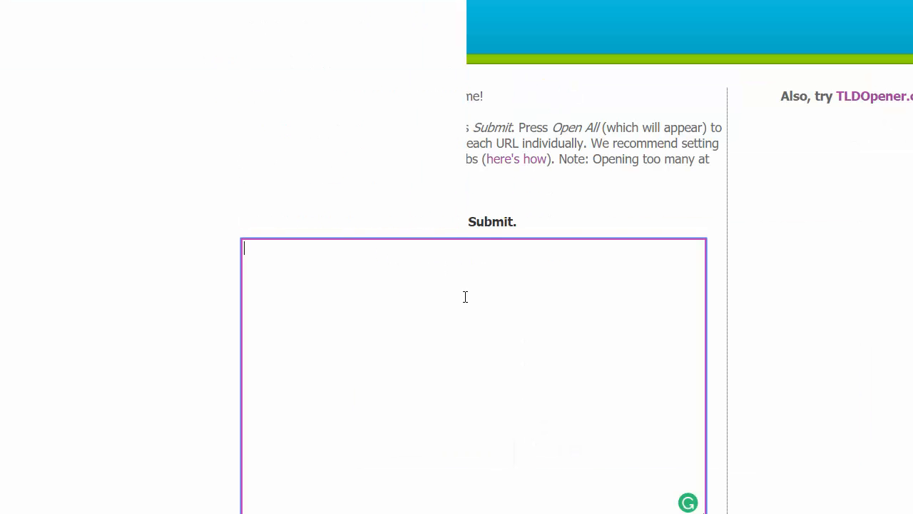
{"action": "key", "text": "ctrl+v"}
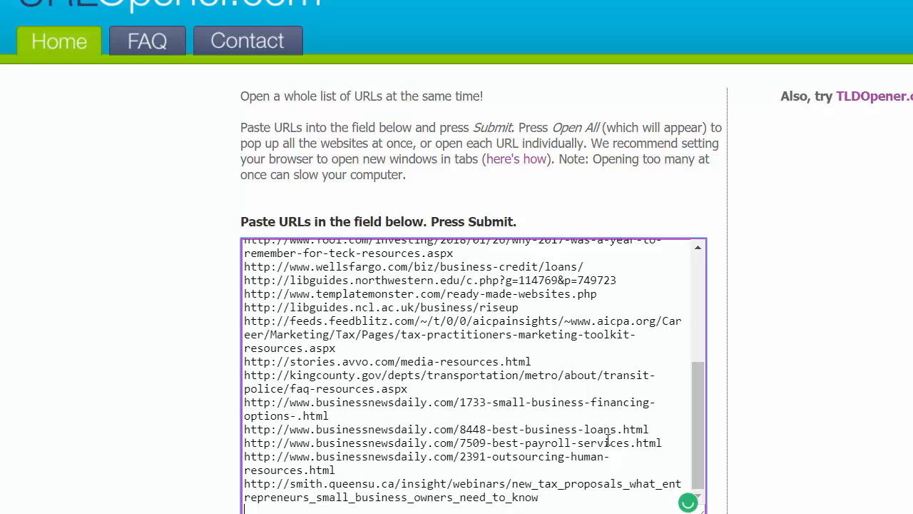
{"action": "left_click", "coordinate": [303, 512]}
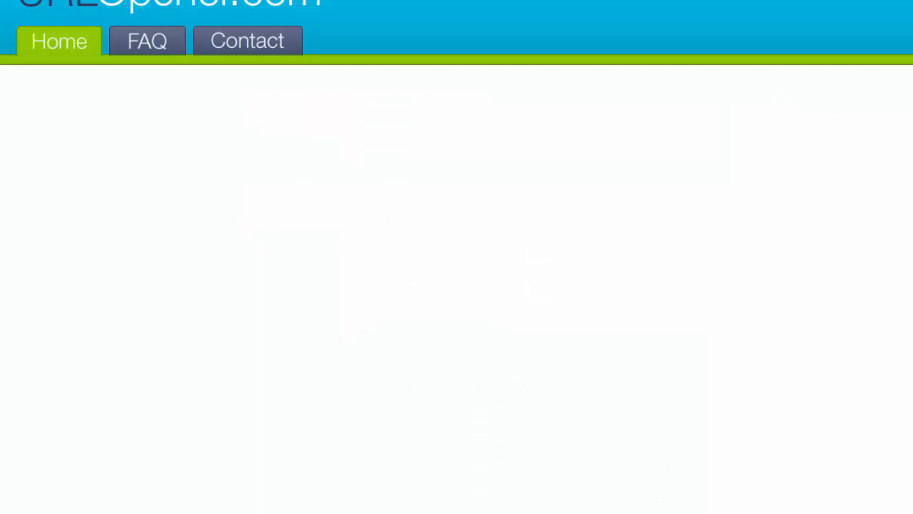
{"action": "scroll", "coordinate": [336, 361], "scroll_direction": "down", "scroll_amount": 1}
{"action": "scroll", "coordinate": [336, 362], "scroll_direction": "down", "scroll_amount": 1}
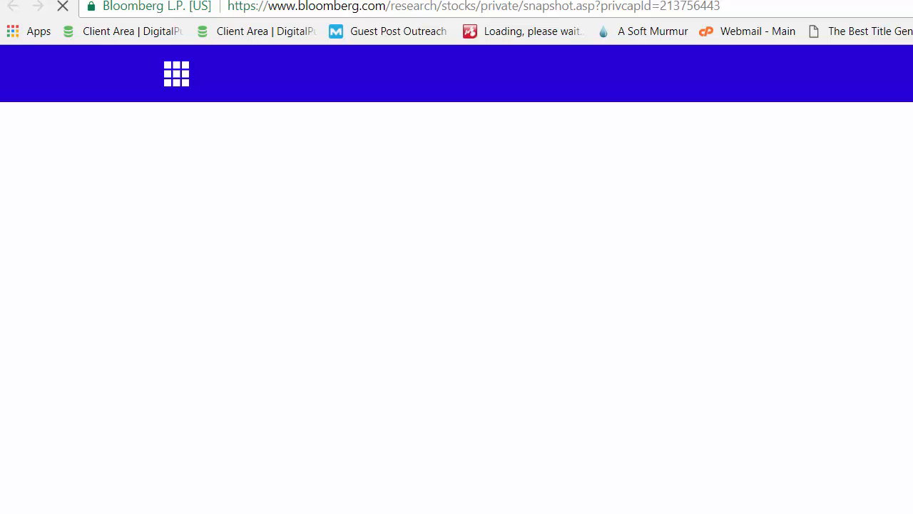
Step: Look through the opened prospect pages, including the Bloomberg, va.gov, inc.com, chron.com and Motley Fool ones
{"action": "left_click", "coordinate": [460, 1]}
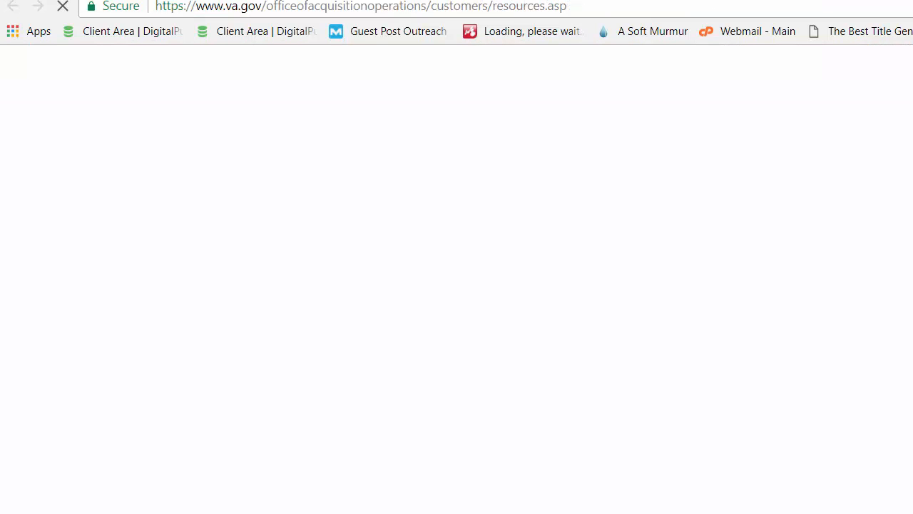
{"action": "left_click", "coordinate": [402, 1]}
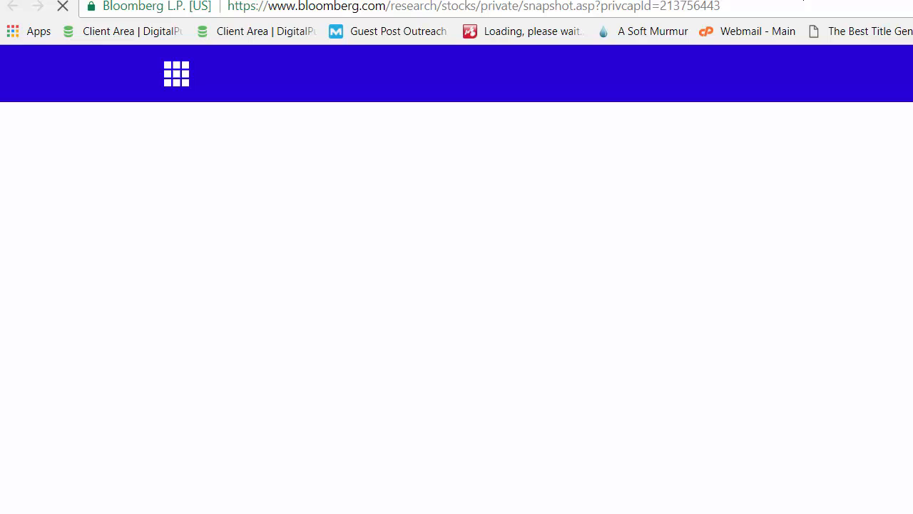
{"action": "key", "text": "ctrl+Tab"}
{"action": "key", "text": "ctrl+Tab"}
{"action": "key", "text": "ctrl+Tab"}
{"action": "key", "text": "ctrl+Tab"}
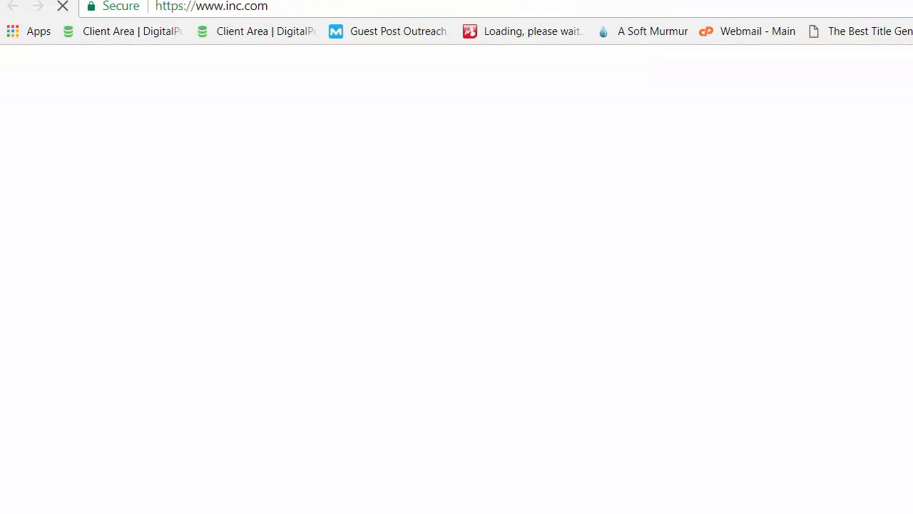
{"action": "key", "text": "ctrl+Tab"}
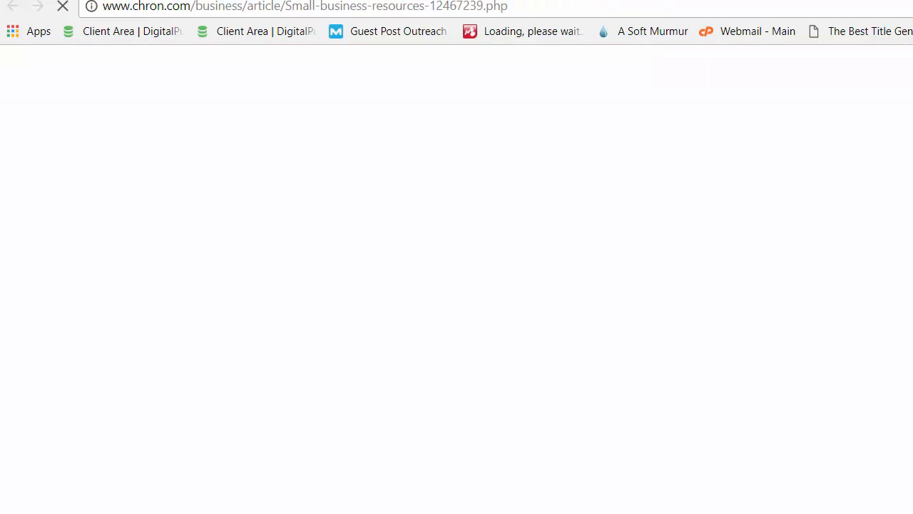
{"action": "key", "text": "ctrl+Tab"}
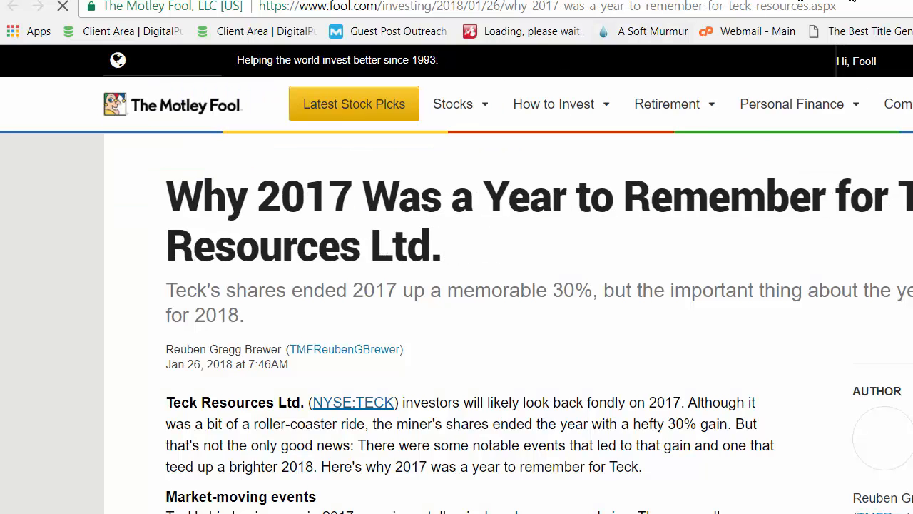
{"action": "key", "text": "ctrl+Tab"}
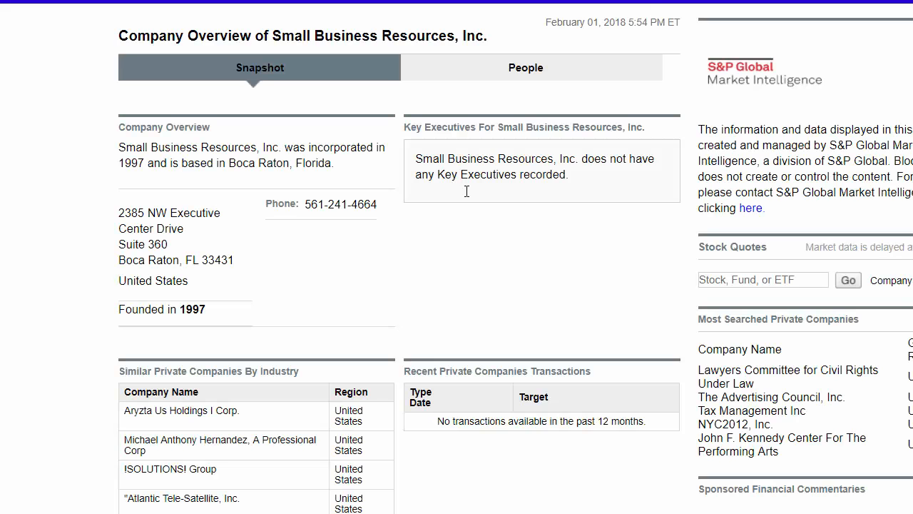
Step: Examine the Bloomberg overview of Small Business Resources, Inc. and the Motley Fool article on Teck Resources as link prospects
{"action": "scroll", "coordinate": [143, 117], "scroll_direction": "down", "scroll_amount": 5}
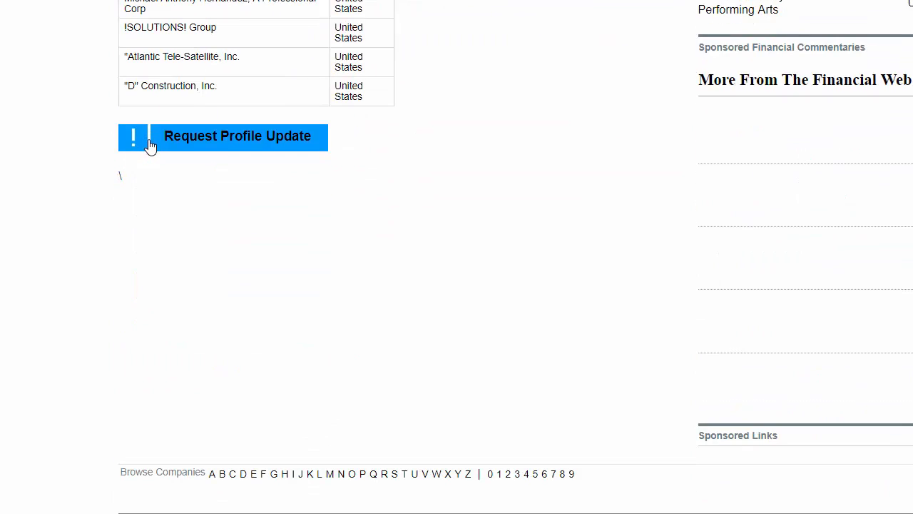
{"action": "scroll", "coordinate": [150, 152], "scroll_direction": "up", "scroll_amount": 5}
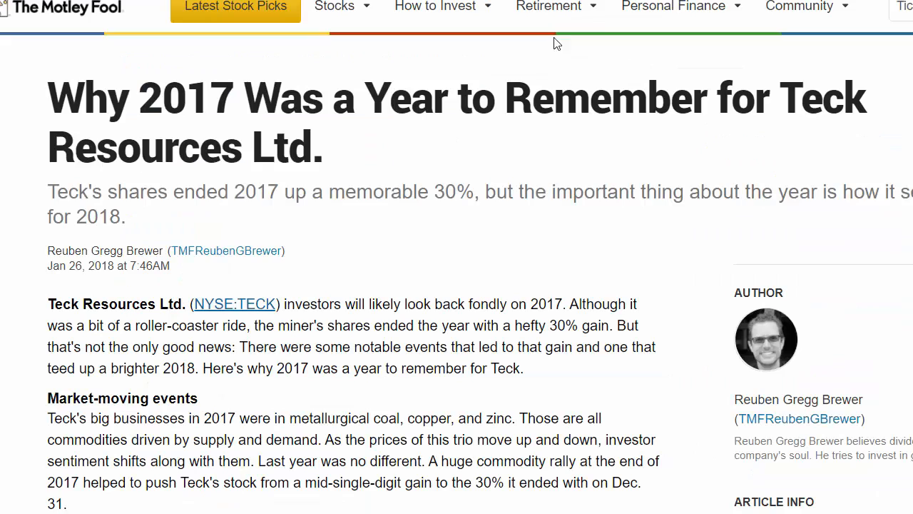
{"action": "scroll", "coordinate": [495, 51], "scroll_direction": "down", "scroll_amount": 8}
{"action": "scroll", "coordinate": [479, 66], "scroll_direction": "down", "scroll_amount": 15}
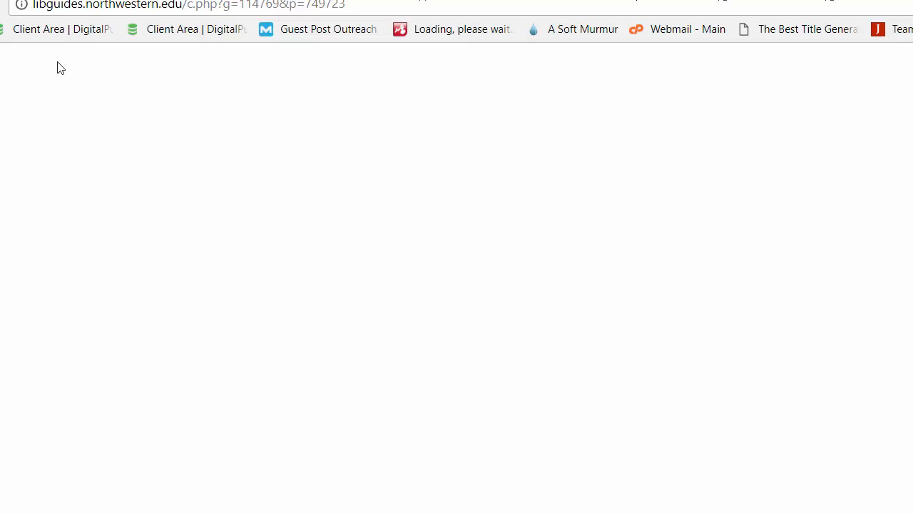
{"action": "left_click", "coordinate": [107, 0]}
{"action": "scroll", "coordinate": [377, 449], "scroll_direction": "down", "scroll_amount": 20}
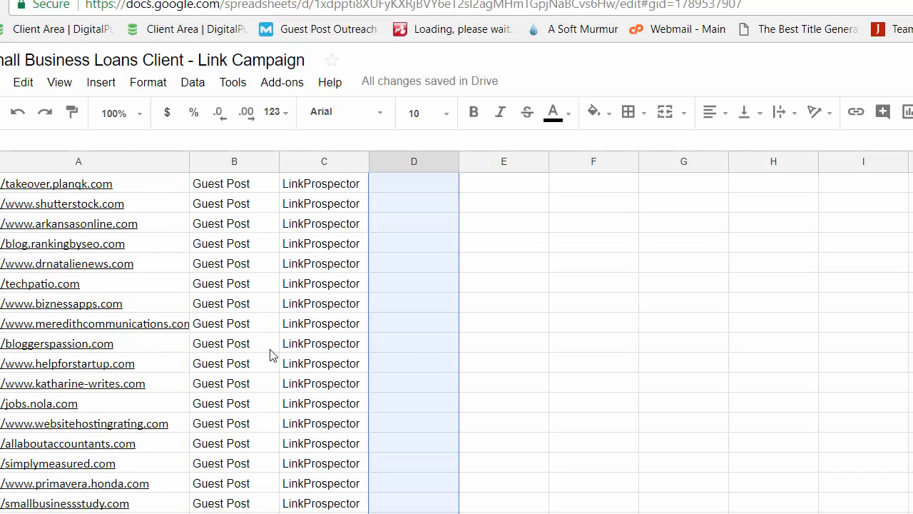
{"action": "scroll", "coordinate": [200, 410], "scroll_direction": "down", "scroll_amount": 5}
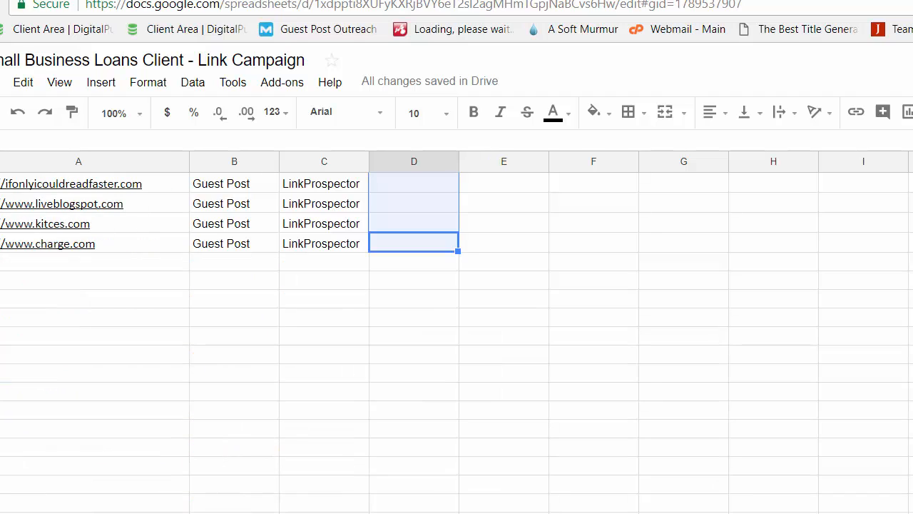
{"action": "left_click", "coordinate": [3, 265]}
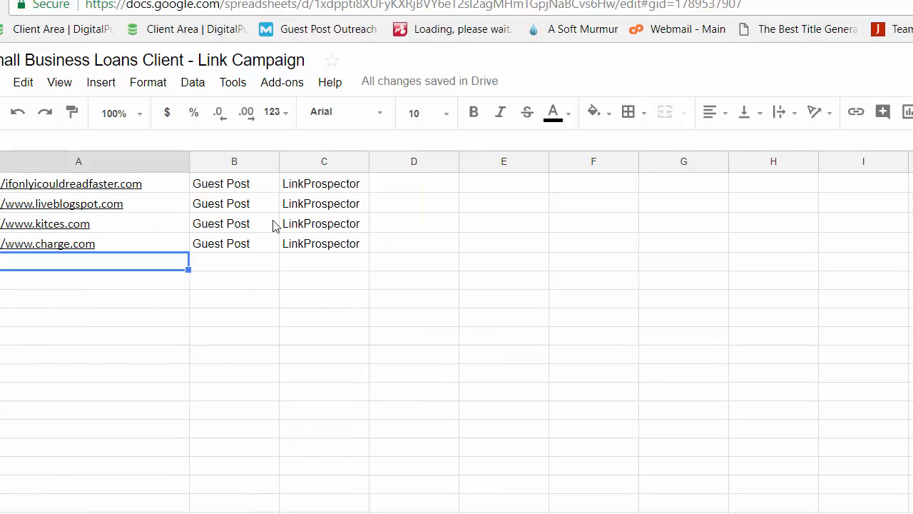
{"action": "left_click_drag", "start_coordinate": [222, 279], "coordinate": [224, 401]}
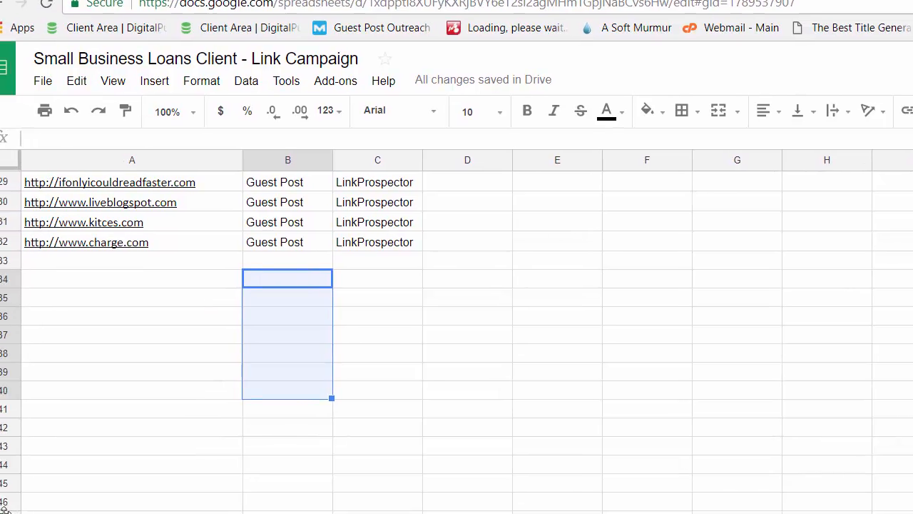
{"action": "scroll", "coordinate": [136, 492], "scroll_direction": "up", "scroll_amount": 8}
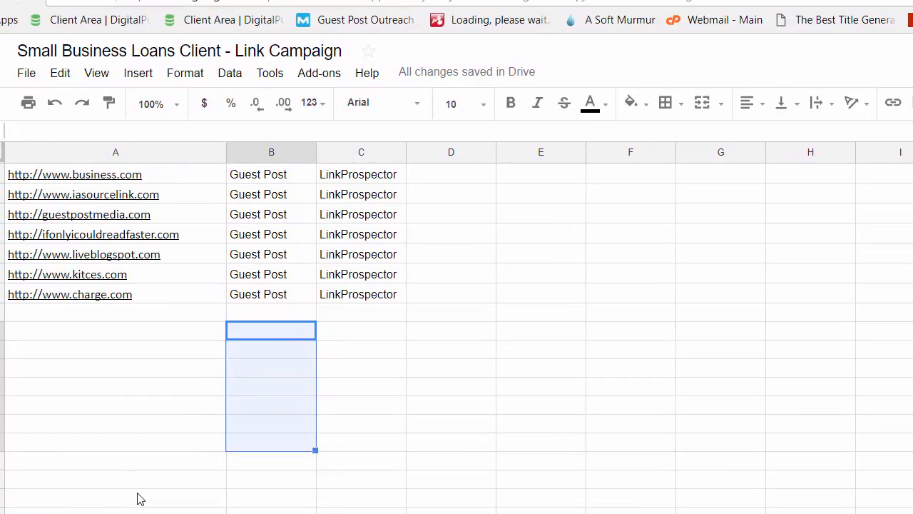
{"action": "scroll", "coordinate": [200, 483], "scroll_direction": "up", "scroll_amount": 20}
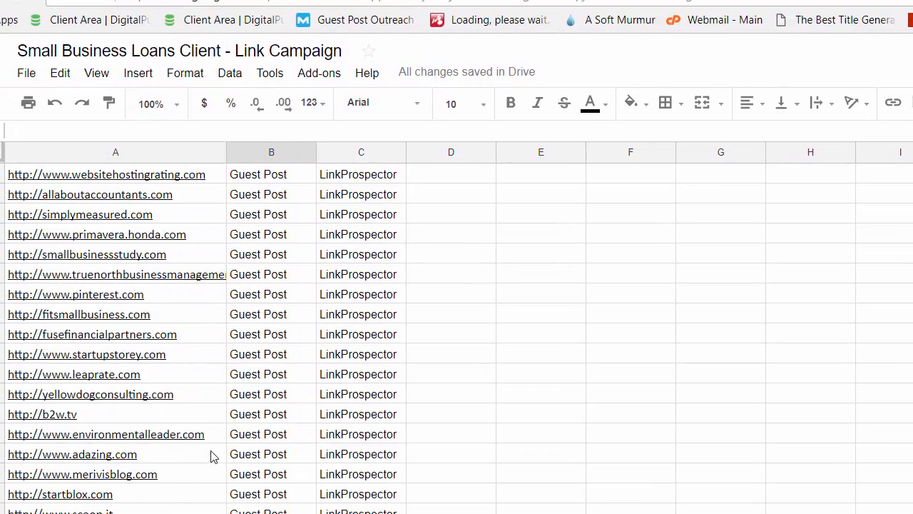
{"action": "scroll", "coordinate": [218, 450], "scroll_direction": "up", "scroll_amount": 20}
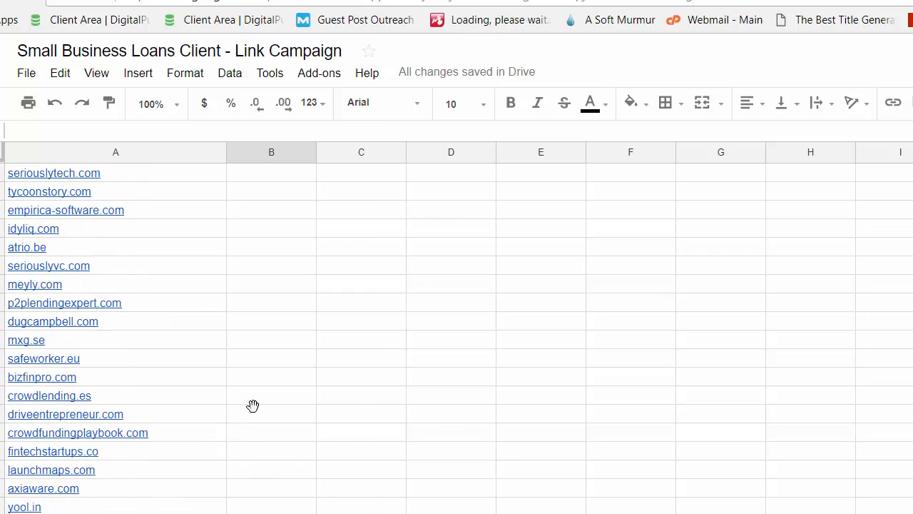
{"action": "scroll", "coordinate": [251, 398], "scroll_direction": "up", "scroll_amount": 20}
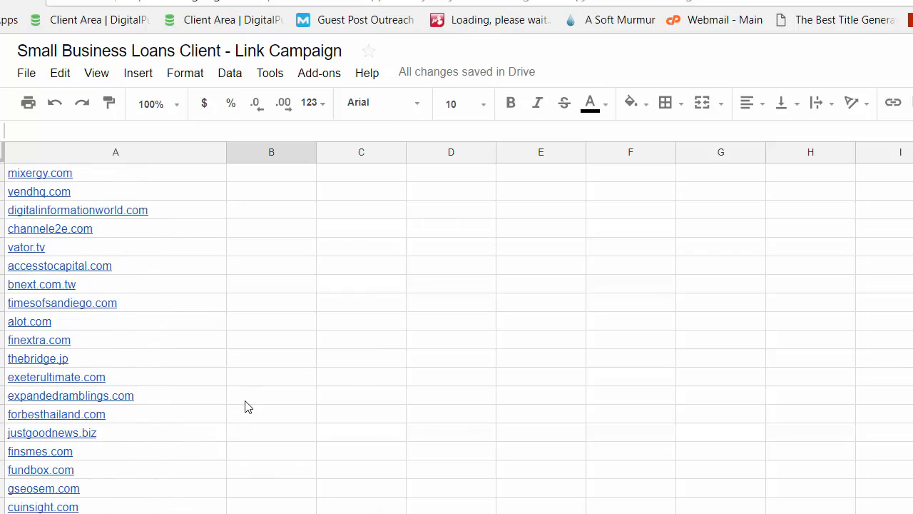
{"action": "scroll", "coordinate": [261, 358], "scroll_direction": "up", "scroll_amount": 5}
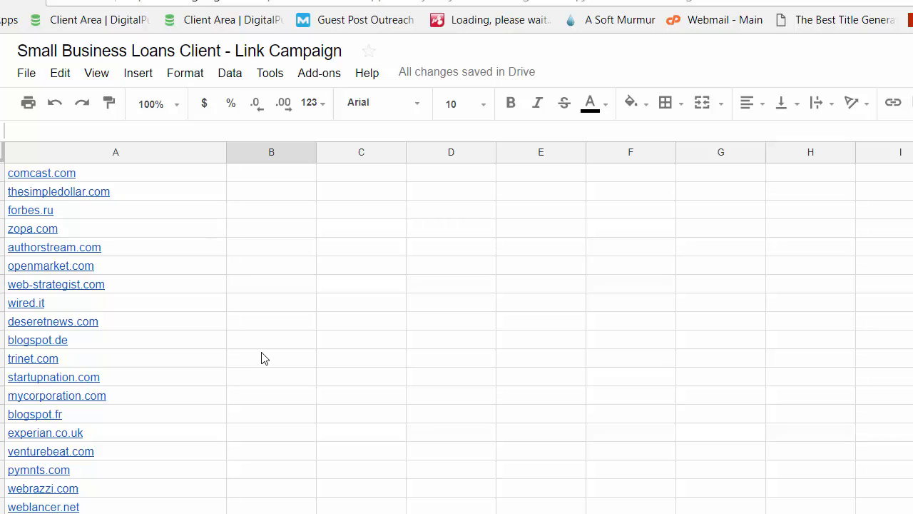
{"action": "scroll", "coordinate": [261, 358], "scroll_direction": "up", "scroll_amount": 14}
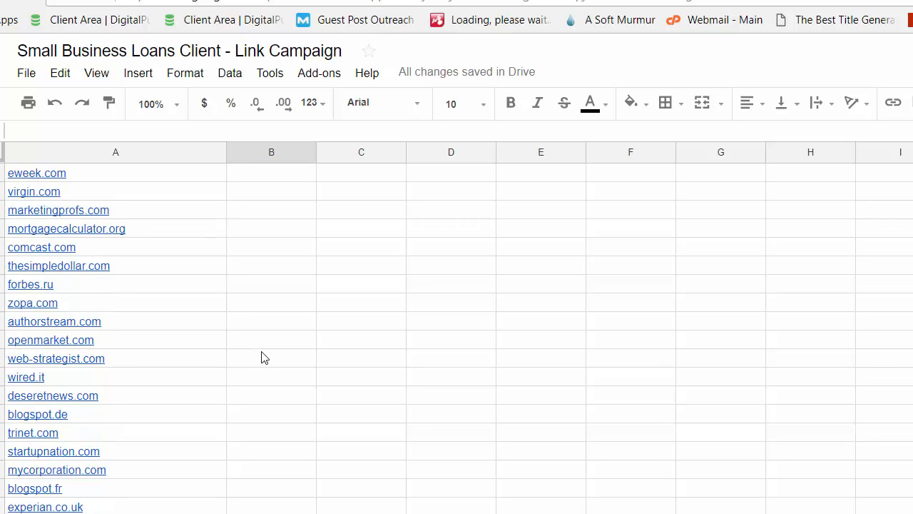
{"action": "scroll", "coordinate": [263, 360], "scroll_direction": "up", "scroll_amount": 15}
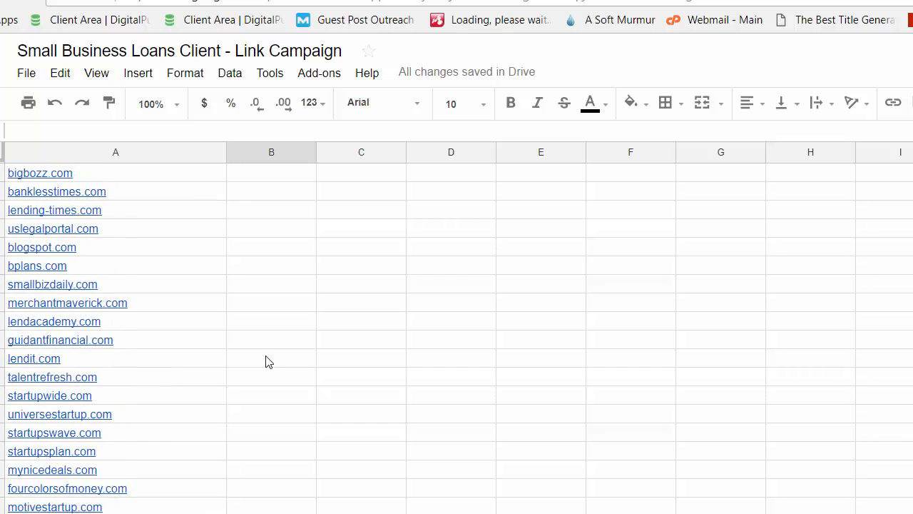
{"action": "scroll", "coordinate": [265, 360], "scroll_direction": "up", "scroll_amount": 15}
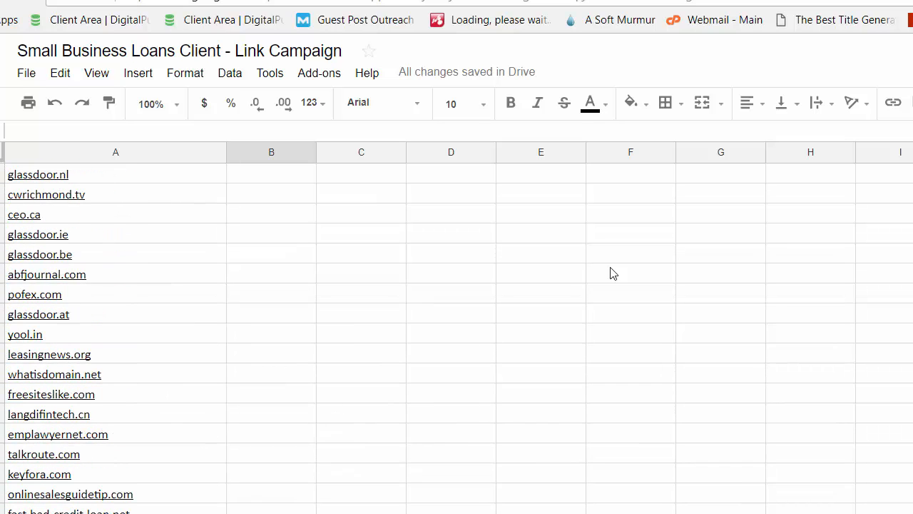